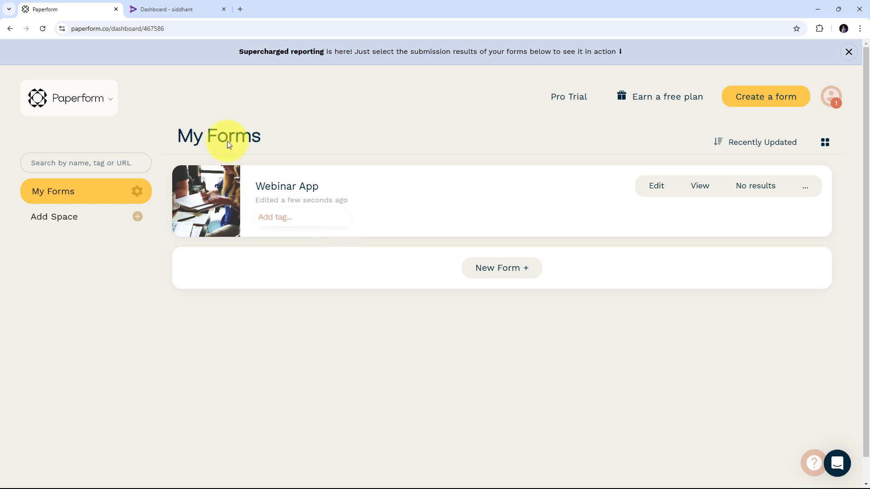
- Switch between the Paperform forms list and the earnings dashboard, ending on the ₹11.16 dashboard
click(136, 9)
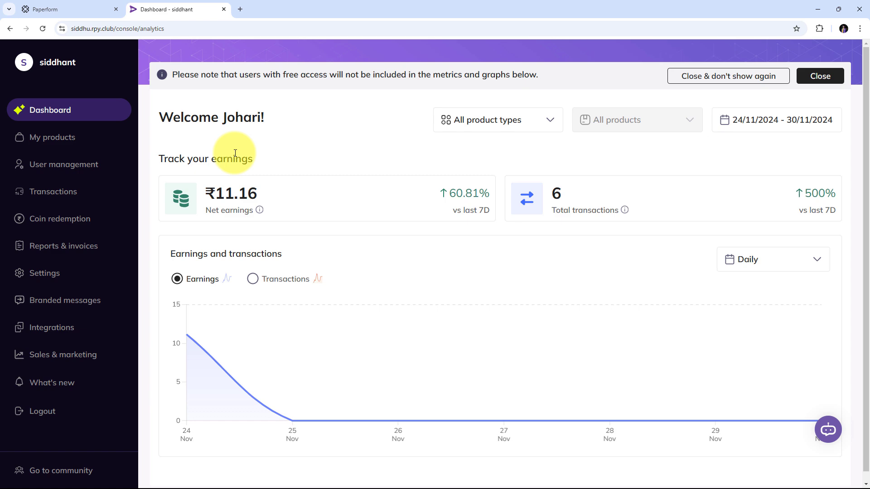
click(63, 10)
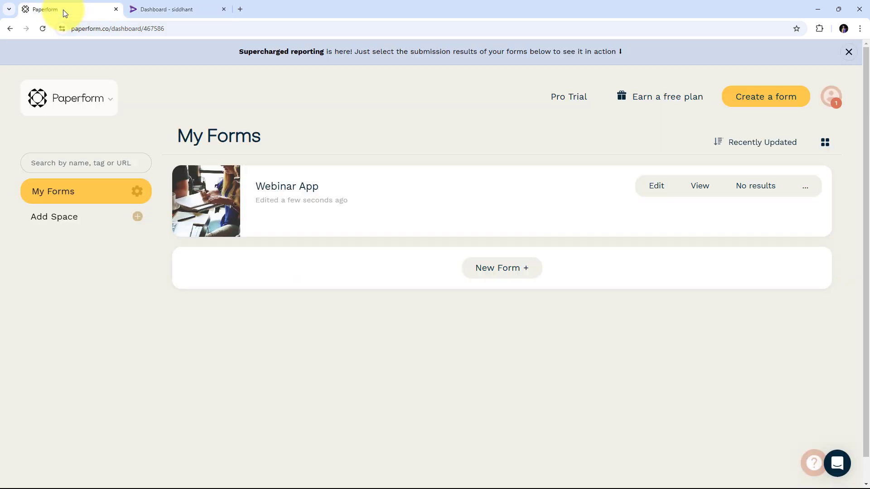
click(177, 5)
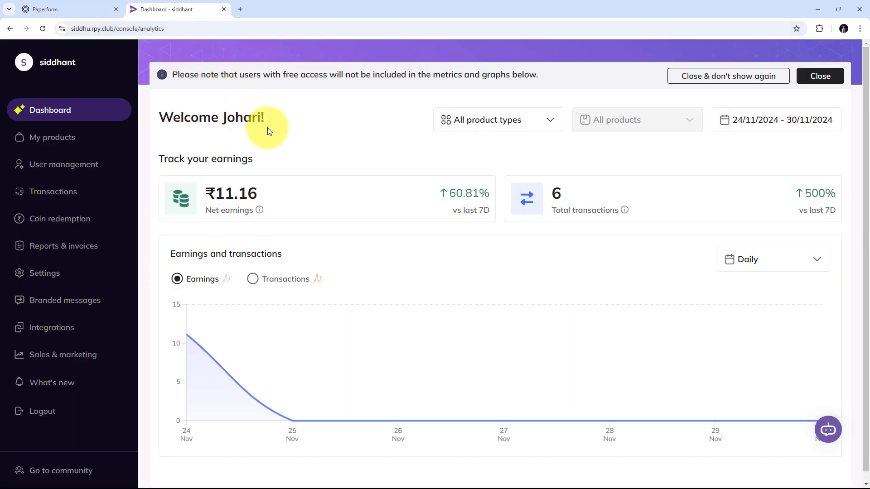
click(83, 6)
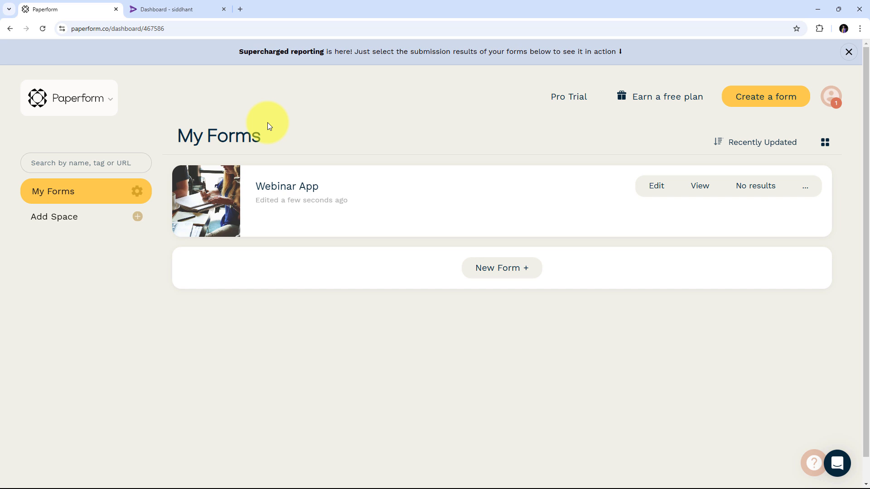
click(196, 5)
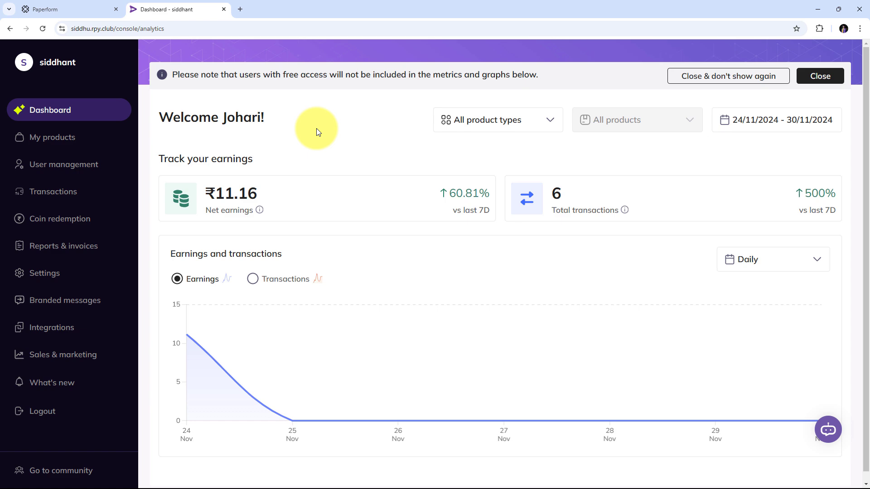
click(56, 8)
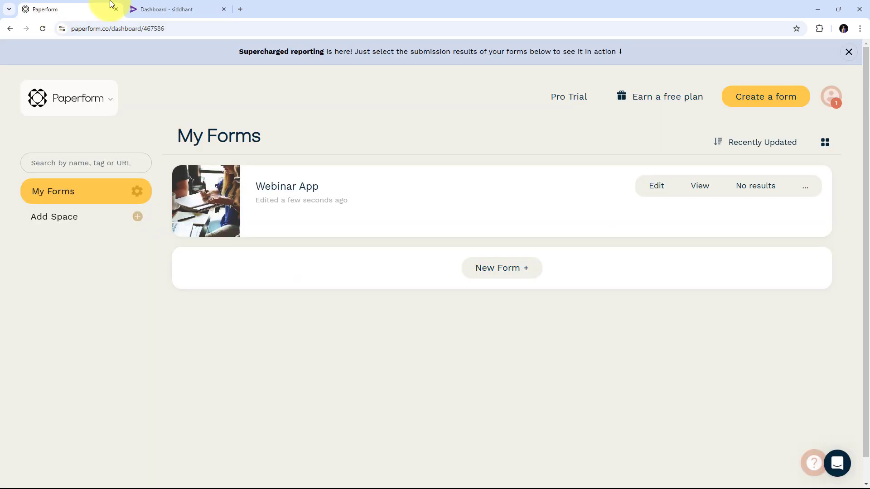
click(158, 8)
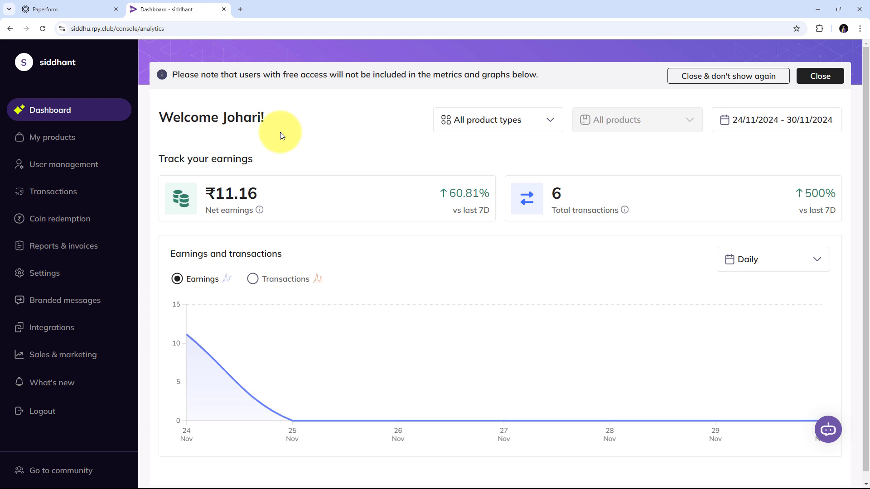
click(70, 9)
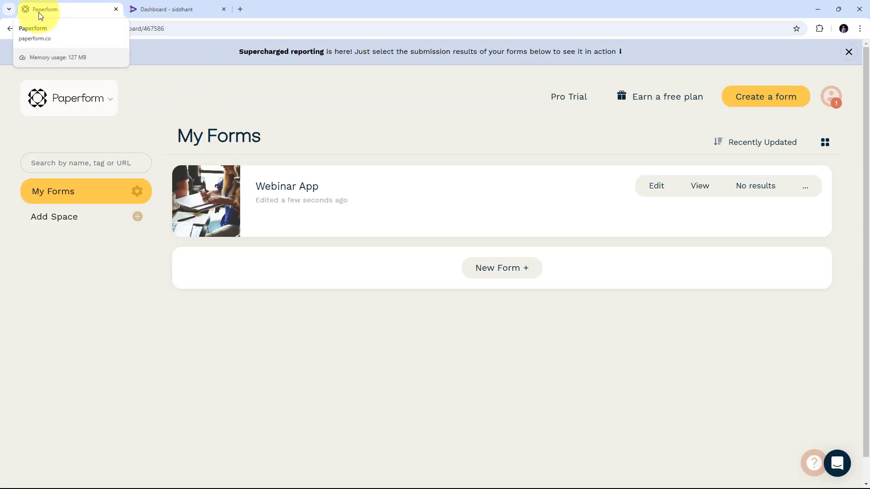
click(165, 8)
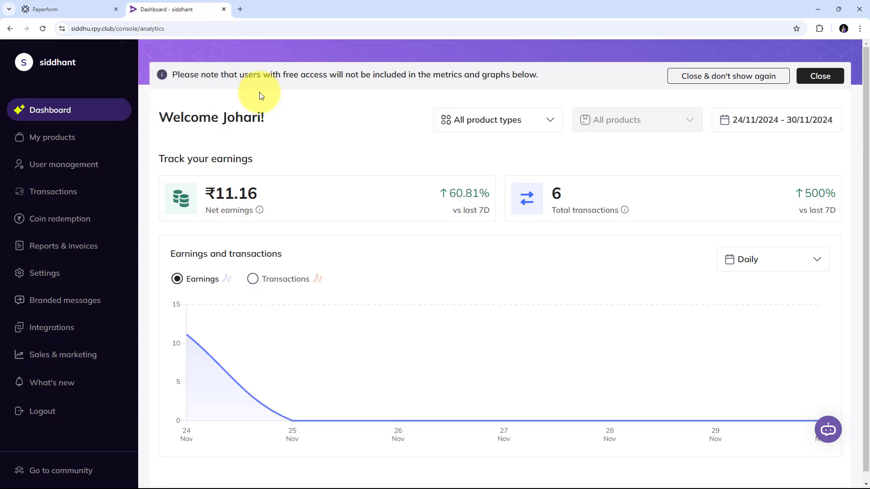
- Load pabbly.com/connect/inr/ in a new Chrome tab
click(240, 12)
text(pabbly.)
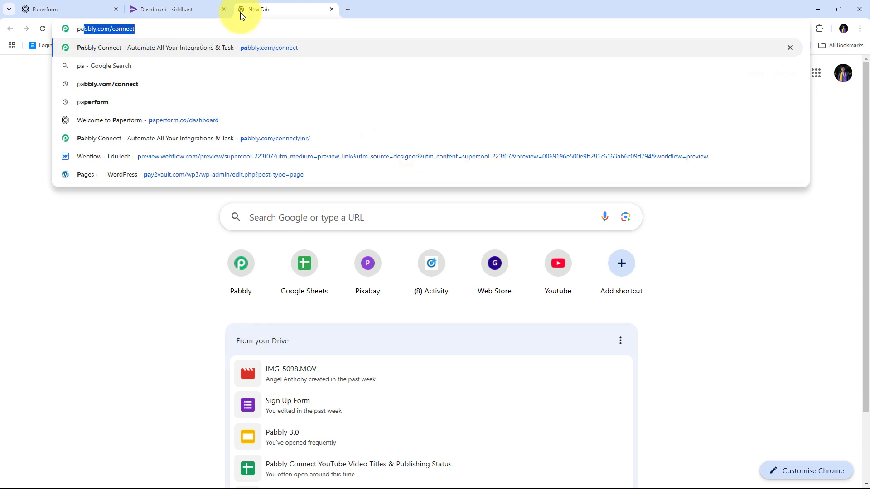
text(com/c)
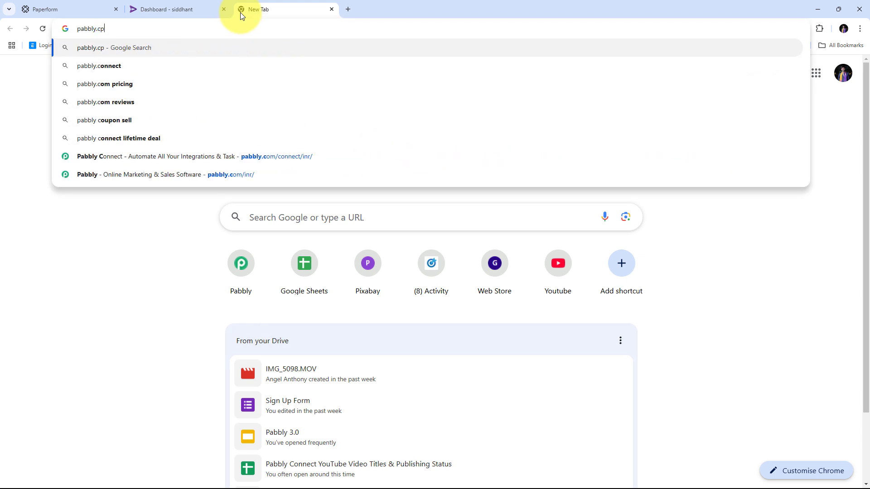
text(onnect/inr/)
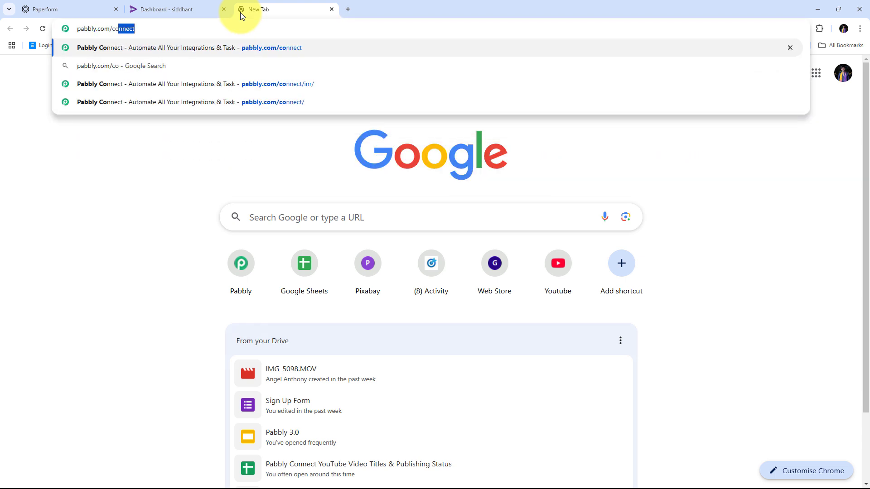
key(Return)
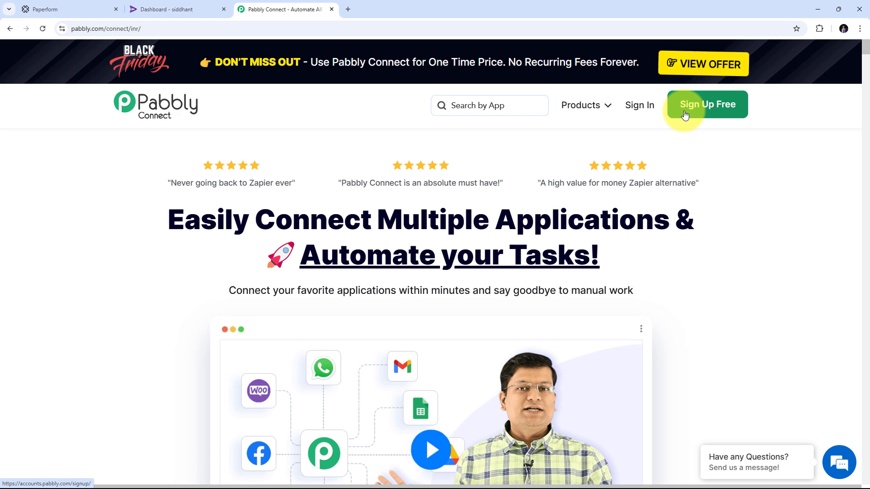
- Sign in to Pabbly and launch Pabbly Connect from the All Pabbly Apps page
click(641, 105)
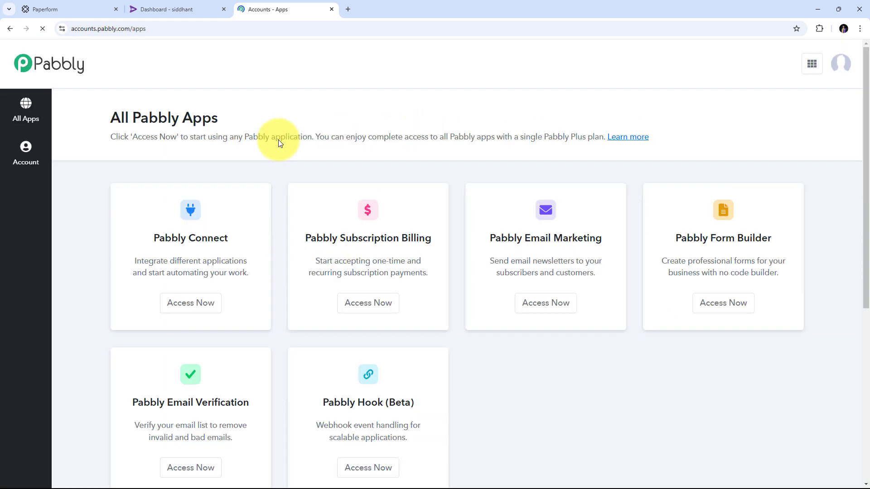
scroll(327, 136, down, 2)
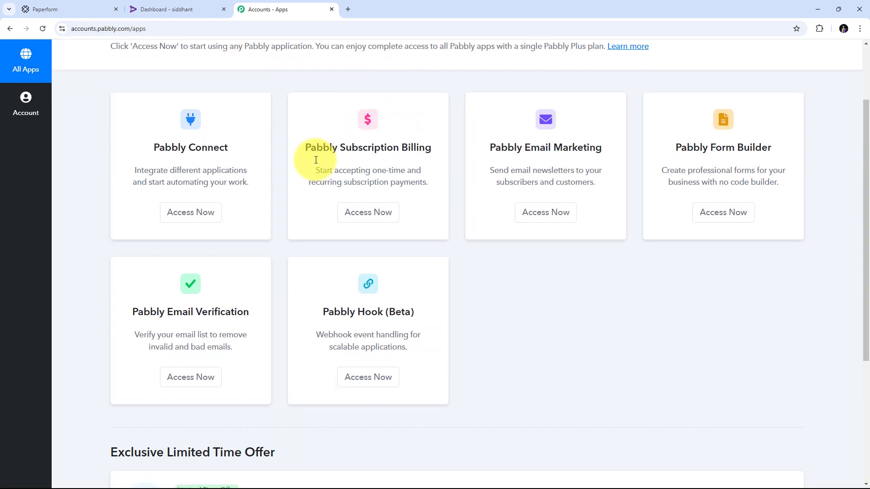
scroll(258, 301, up, 2)
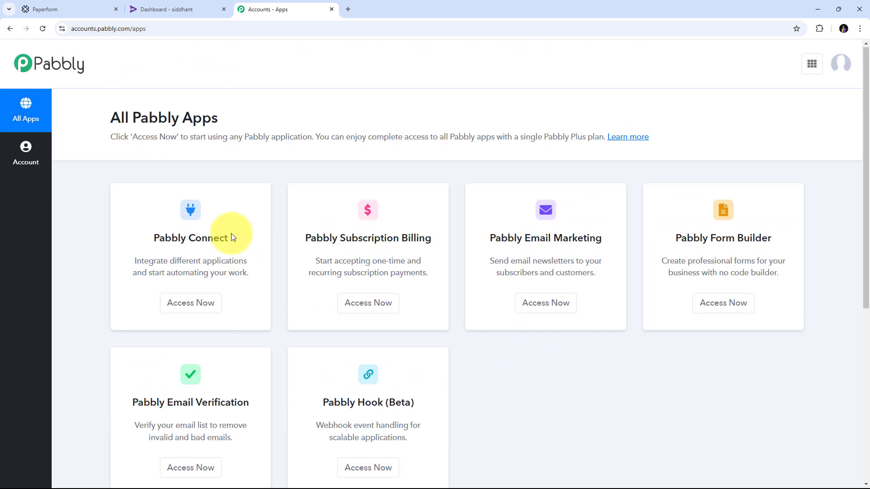
drag(155, 239, 227, 238)
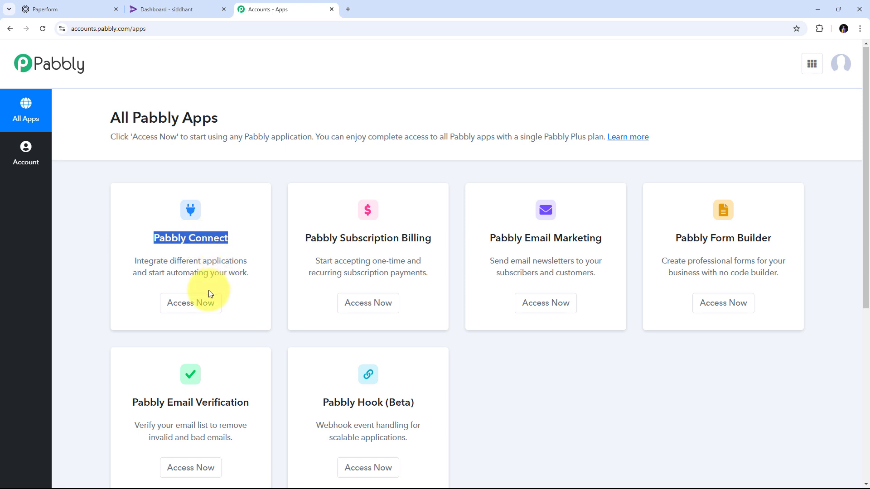
click(191, 309)
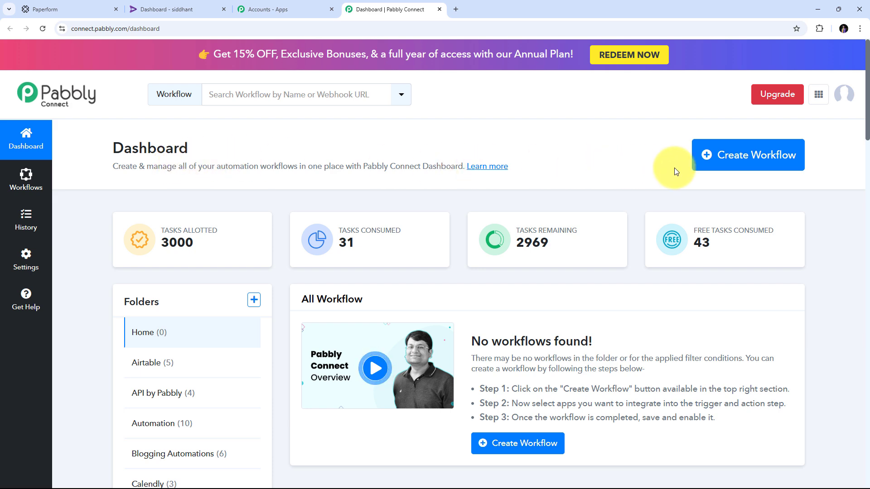
- Create a new workflow named 'Enroll Rigi User on Paperform Submission' filed under the Automation folder
click(725, 163)
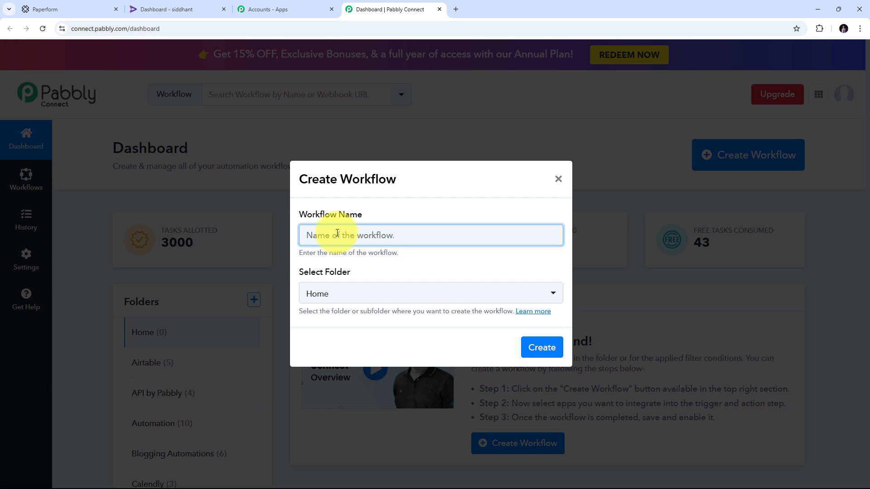
text(Enroll Rigi User on Paperform Submission)
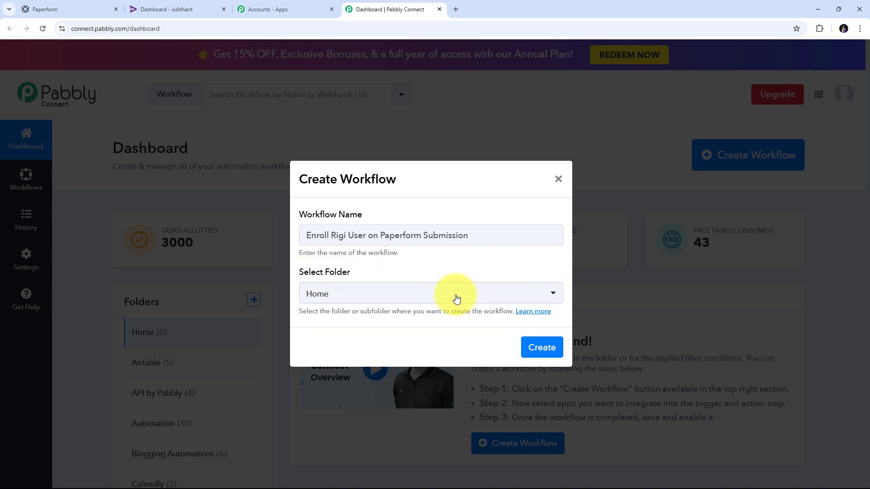
click(423, 299)
scroll(397, 162, down, 2)
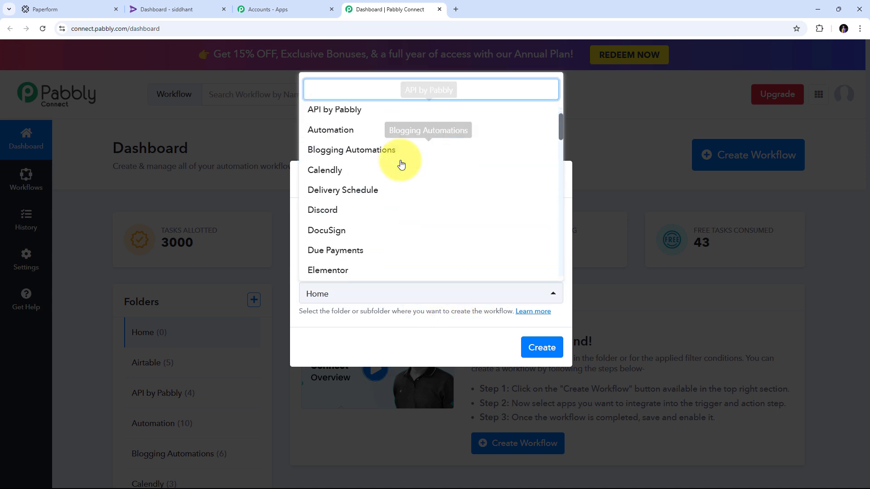
scroll(400, 164, up, 3)
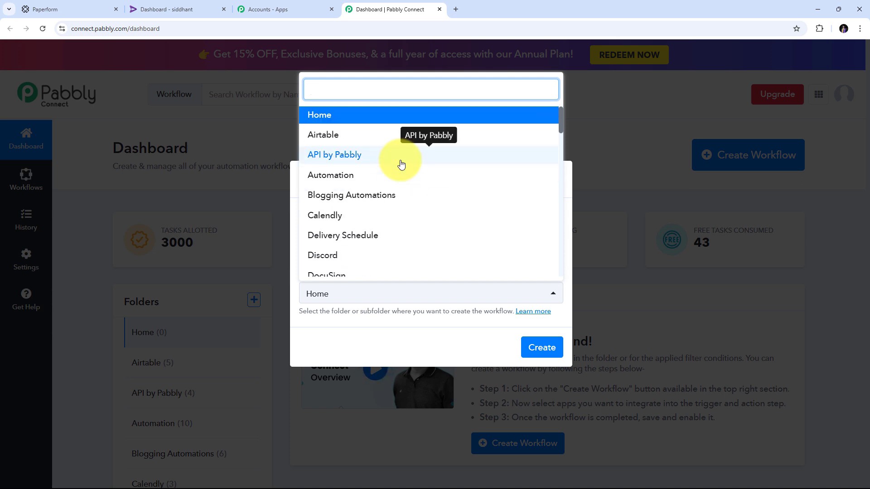
click(337, 179)
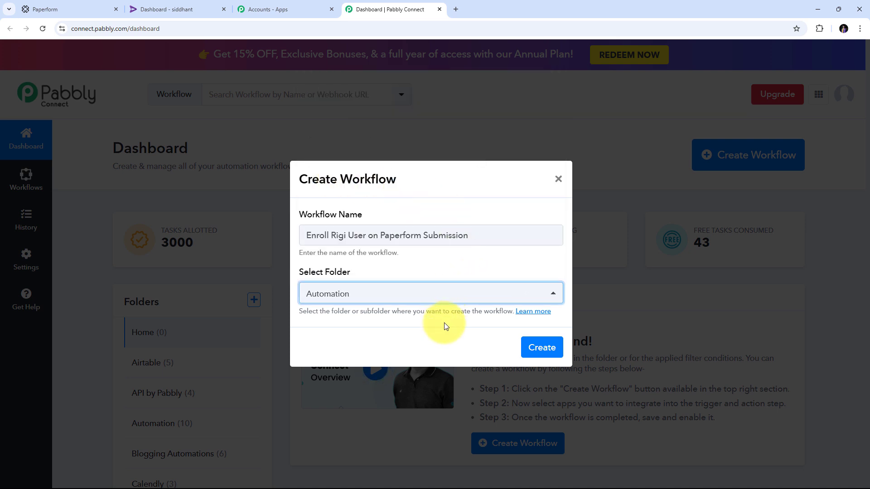
click(549, 346)
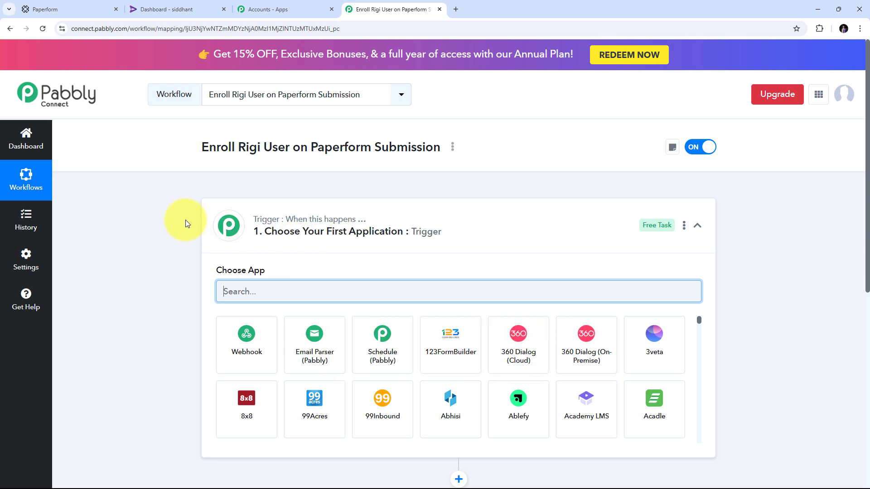
- Search the trigger's Choose App list for 'Paperform', fixing the mistyped letter
scroll(183, 220, down, 4)
scroll(184, 213, up, 1)
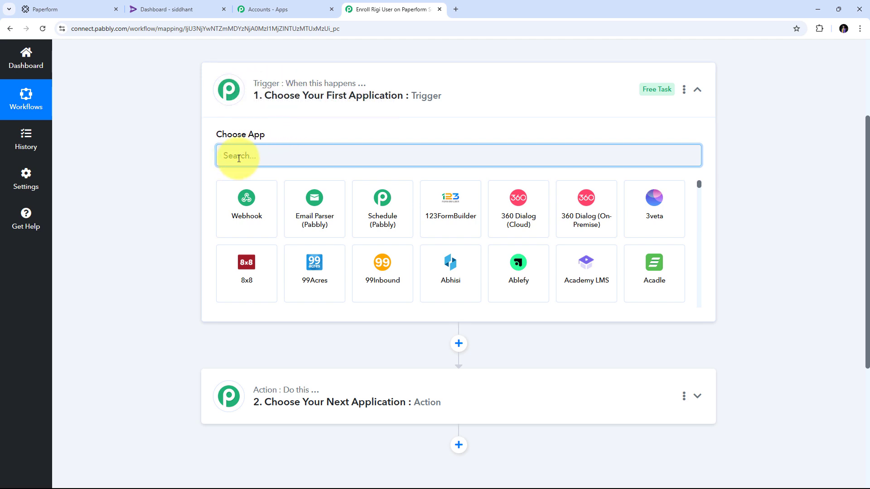
text(Papa)
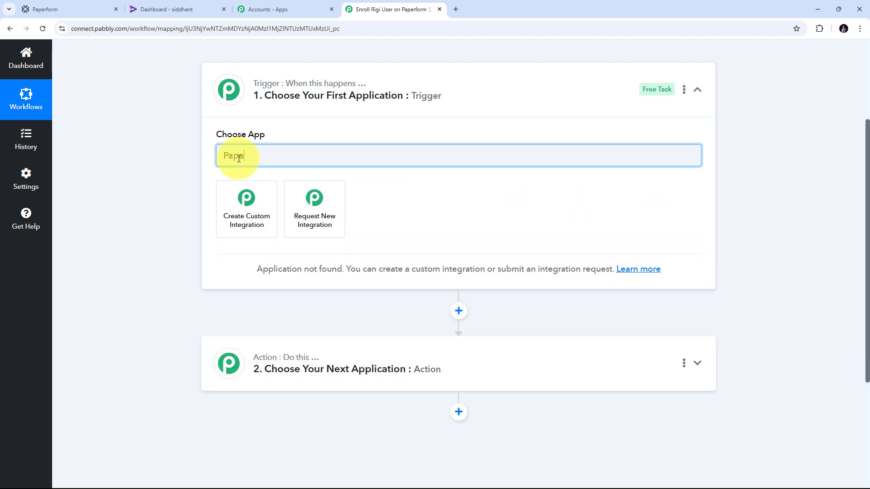
key(BackSpace)
text(erform)
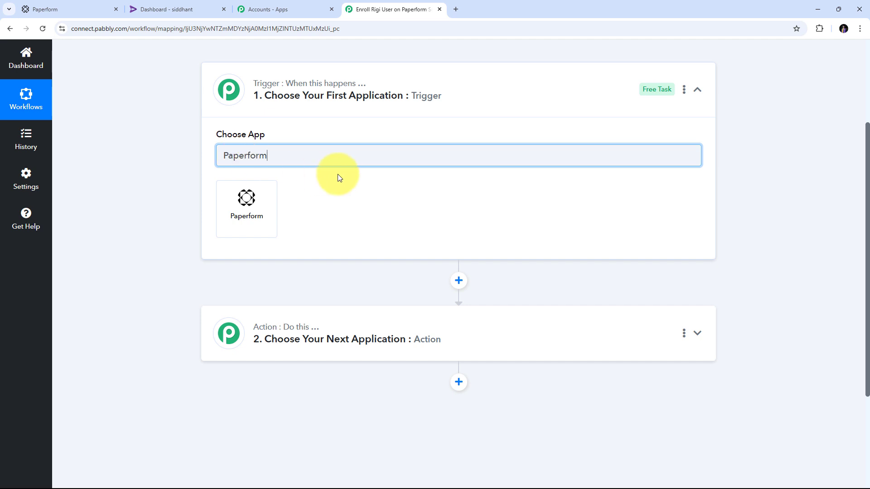
- Set Paperform as the trigger app with the New Form Submission event
click(246, 214)
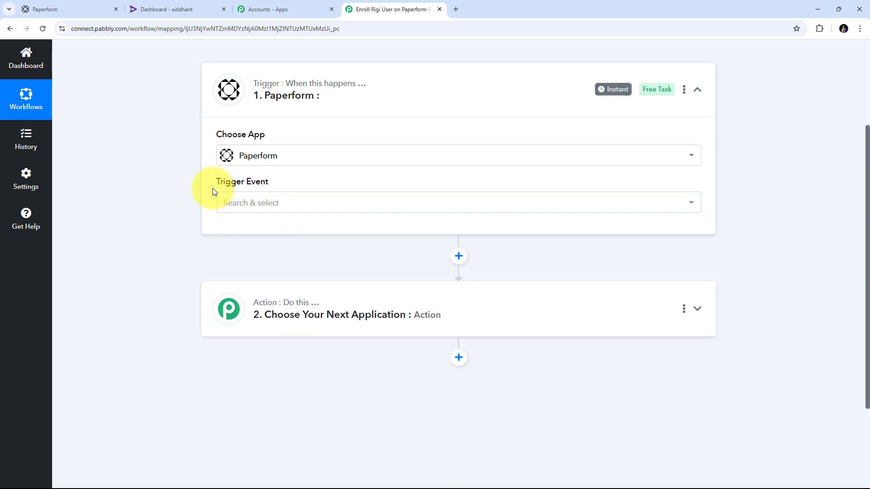
click(430, 202)
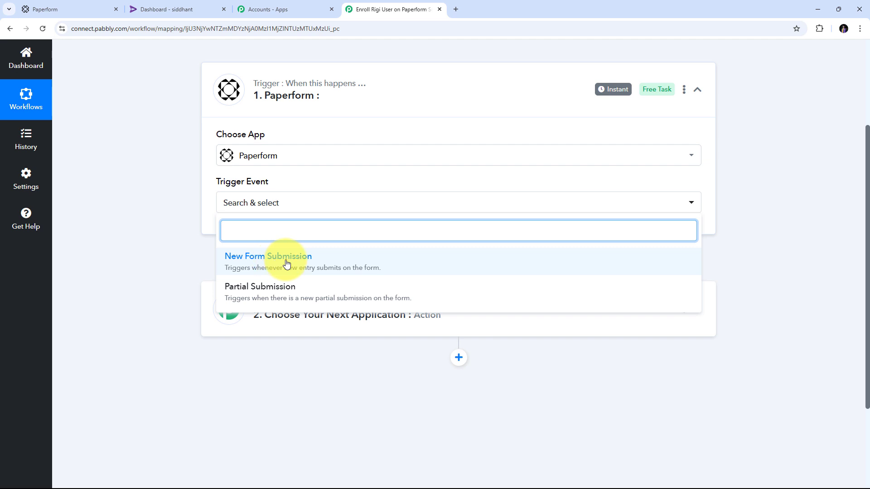
click(287, 264)
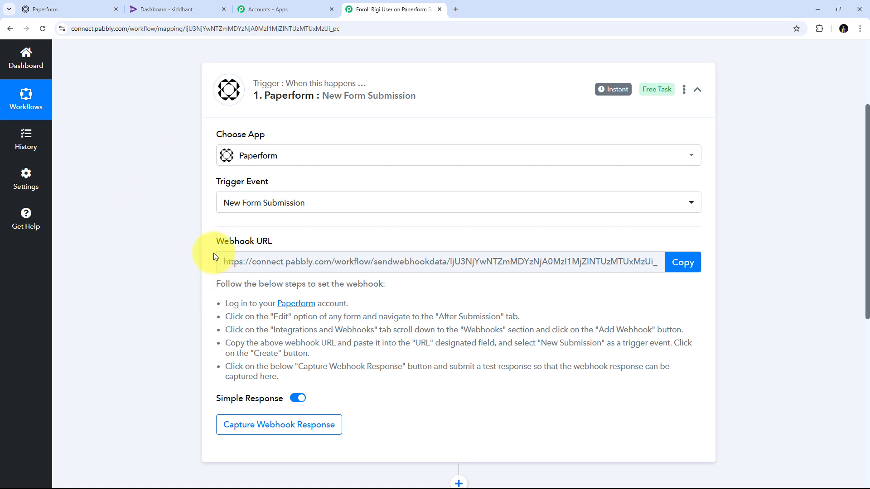
- Review the webhook setup instructions and copy the trigger's webhook URL for Paperform
drag(214, 242, 311, 243)
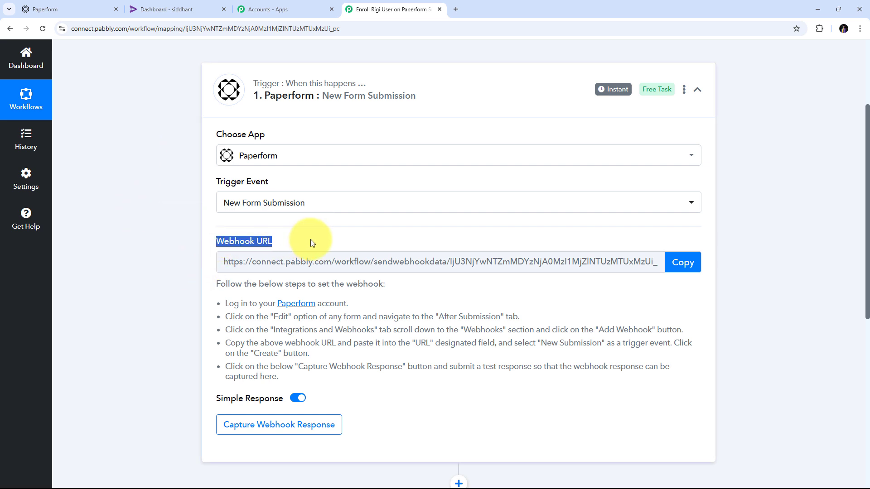
mouse_move(251, 248)
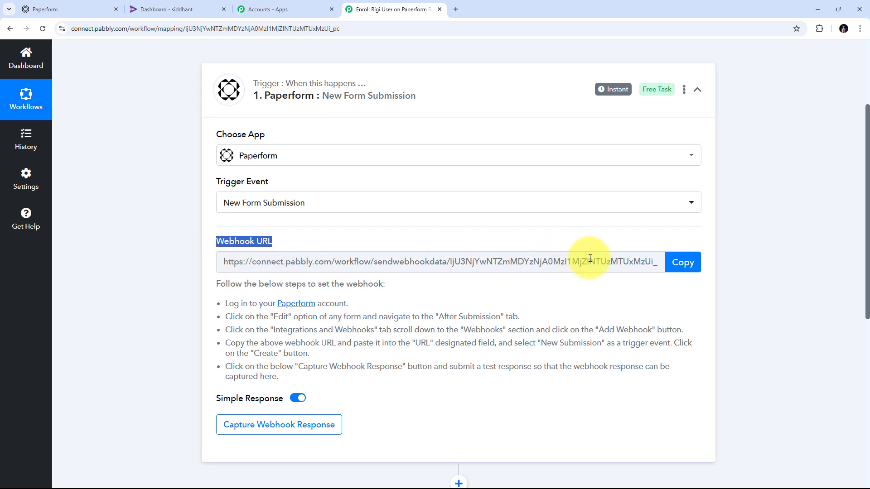
drag(144, 303, 471, 398)
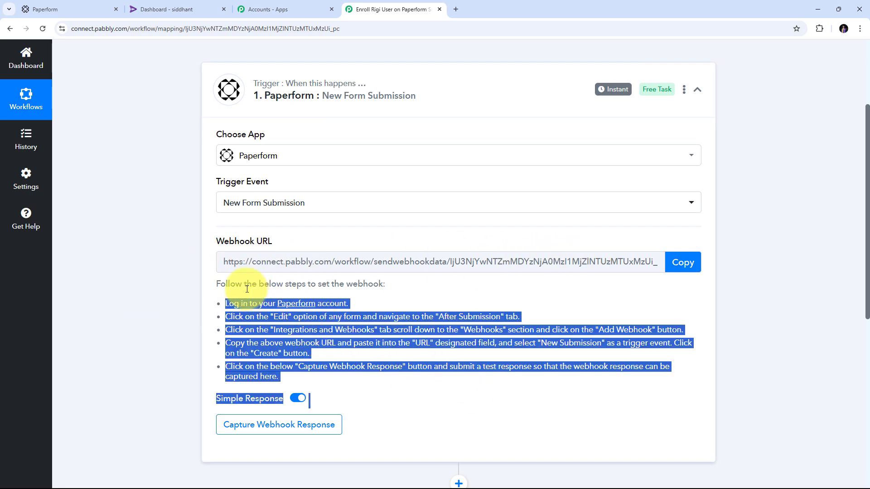
click(683, 262)
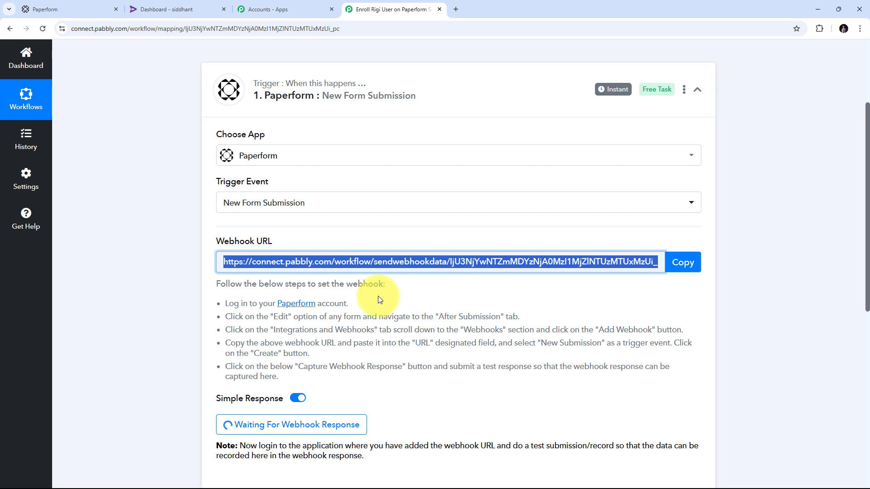
click(59, 9)
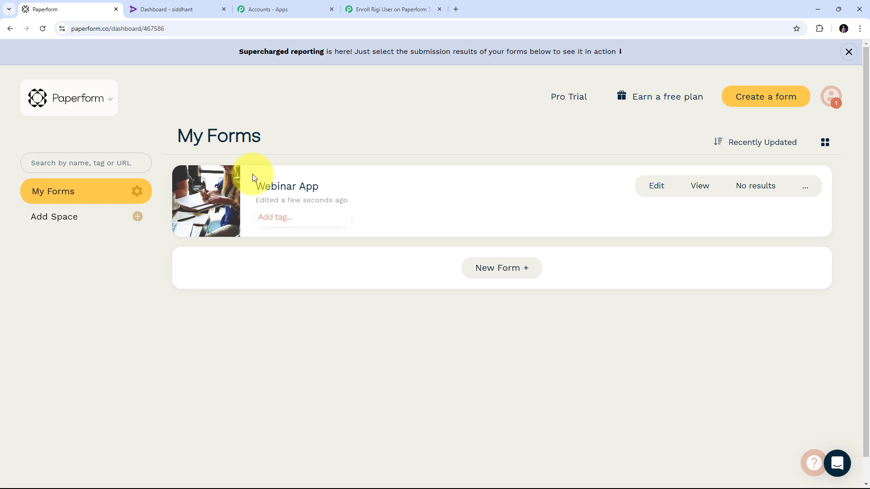
- Open the Webinar App form in Paperform's editor and reveal the After Submission options
click(657, 193)
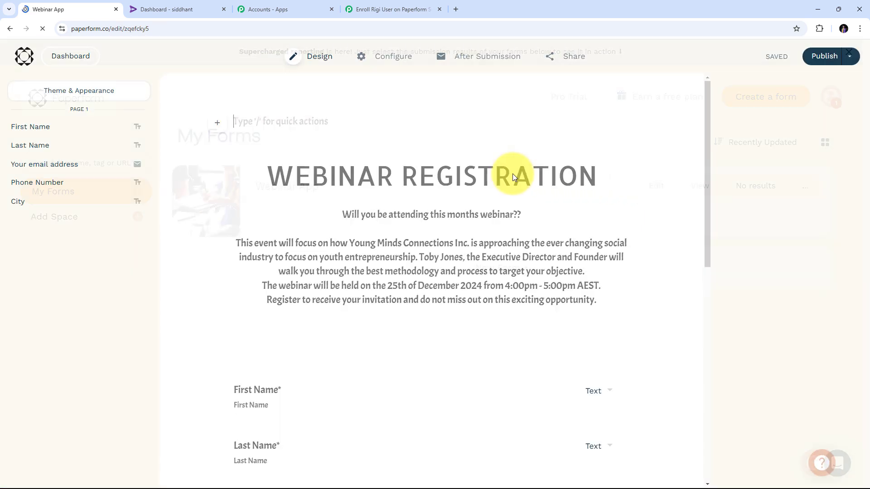
scroll(285, 194, down, 4)
scroll(243, 189, up, 4)
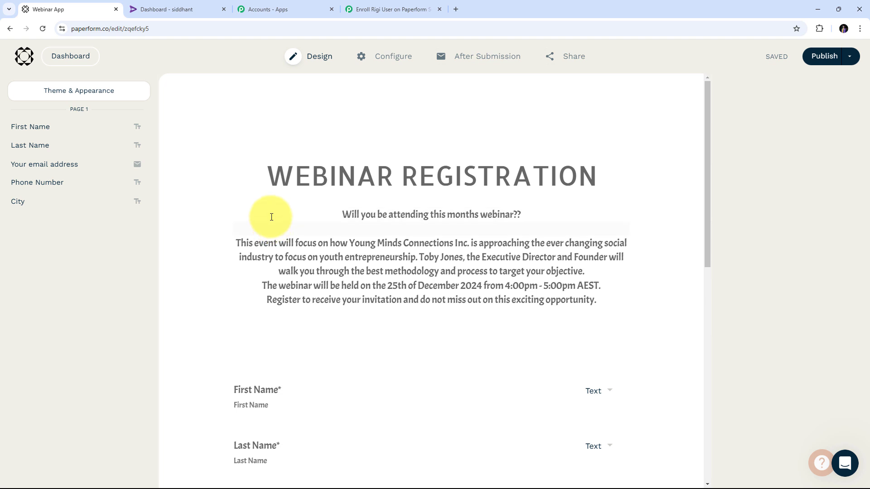
mouse_move(477, 59)
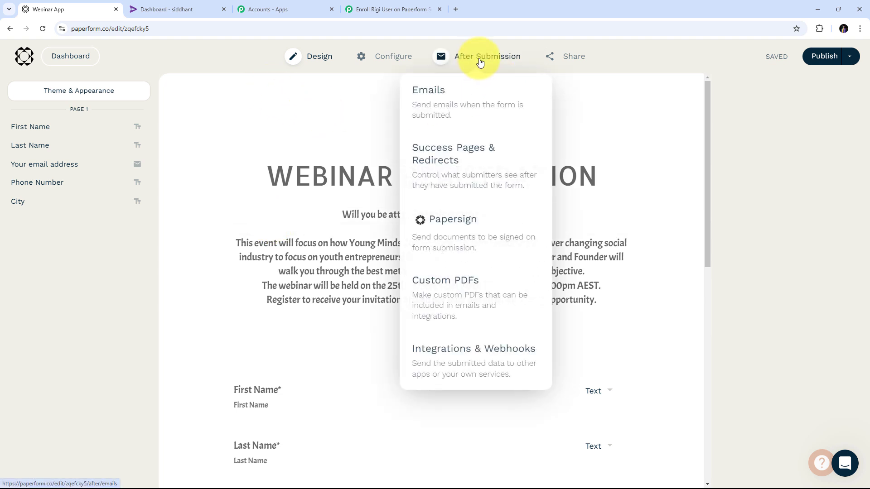
- Open the Webinar App form's Integrations & Webhooks page and expand the Webhooks section
click(473, 365)
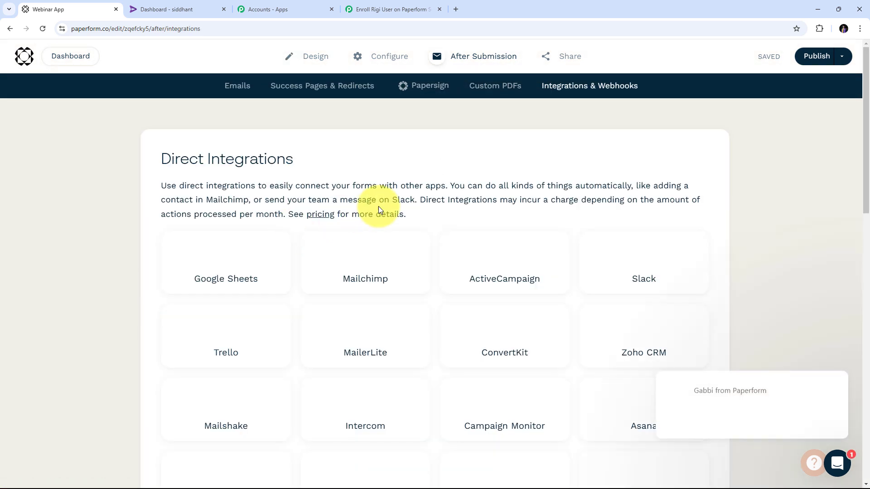
scroll(493, 175, down, 15)
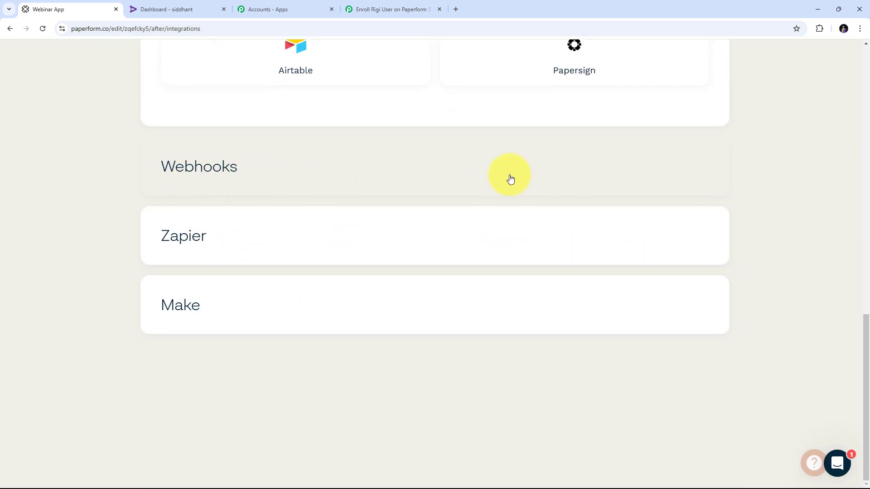
click(208, 168)
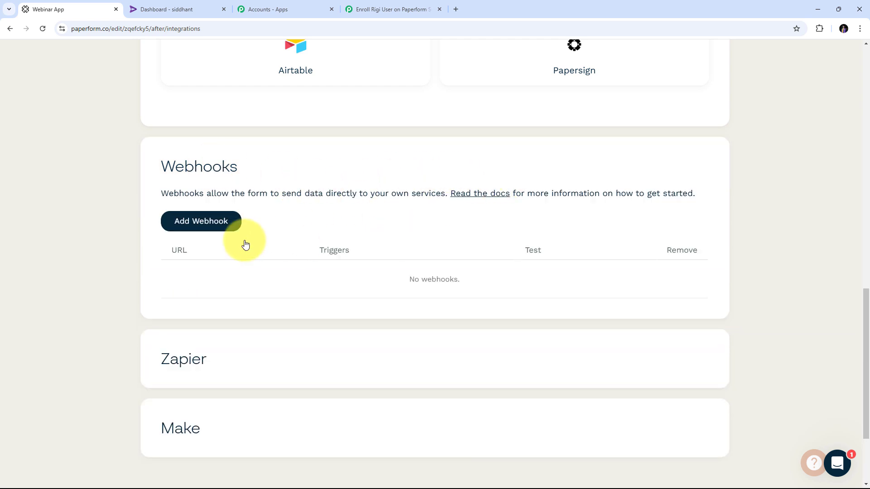
- Add a webhook with the pasted Pabbly URL, triggered on New Submission
click(202, 227)
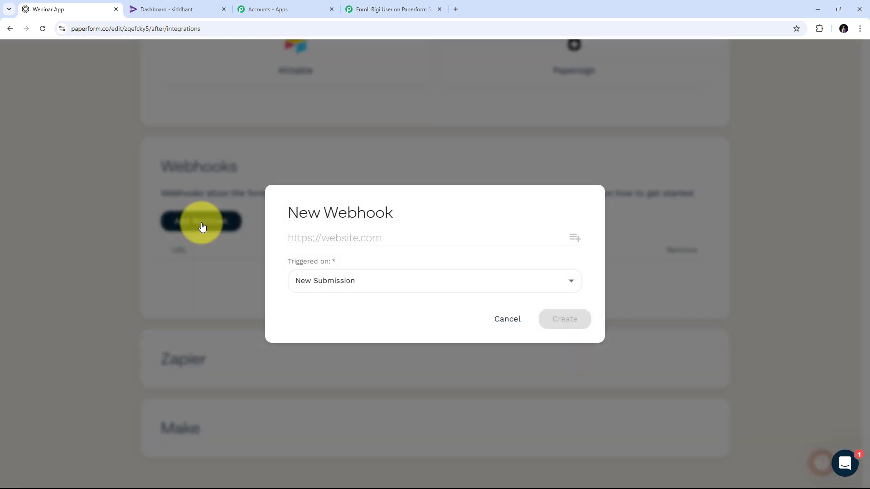
right_click(318, 238)
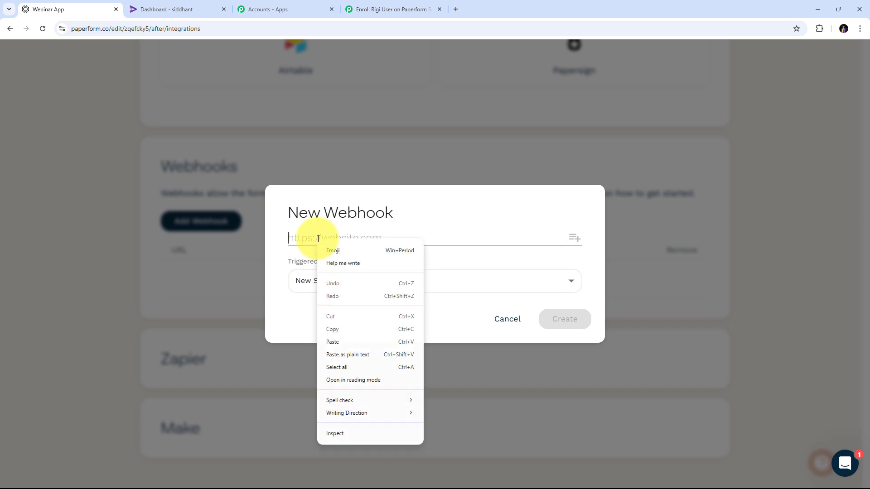
click(341, 345)
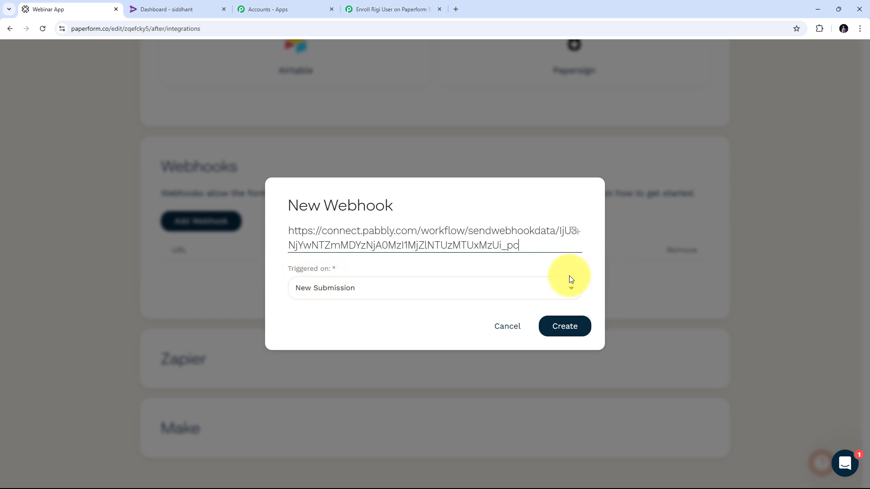
click(470, 292)
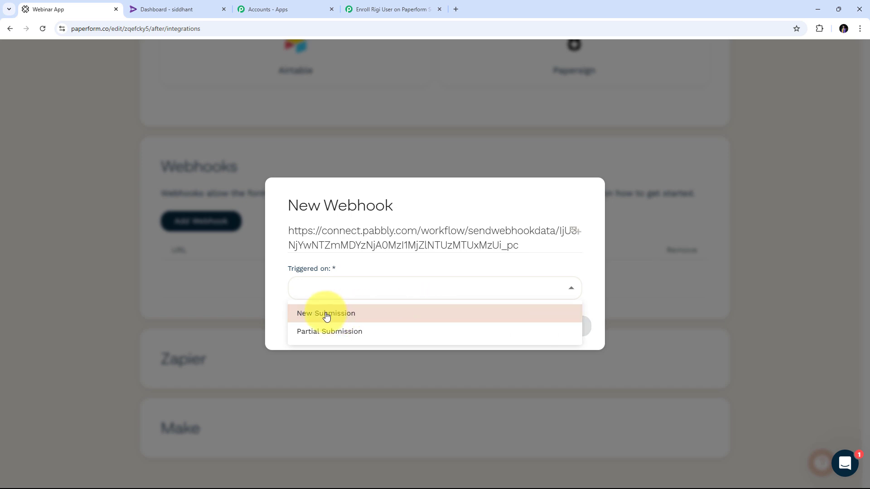
click(365, 262)
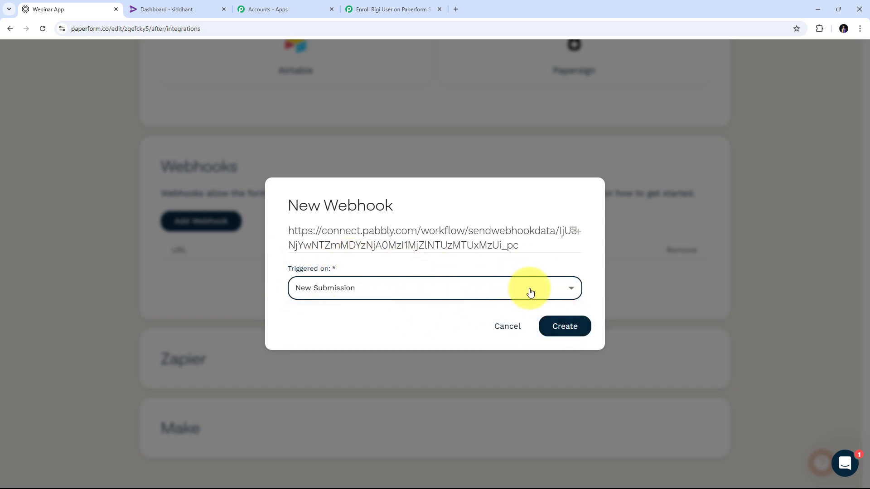
click(561, 329)
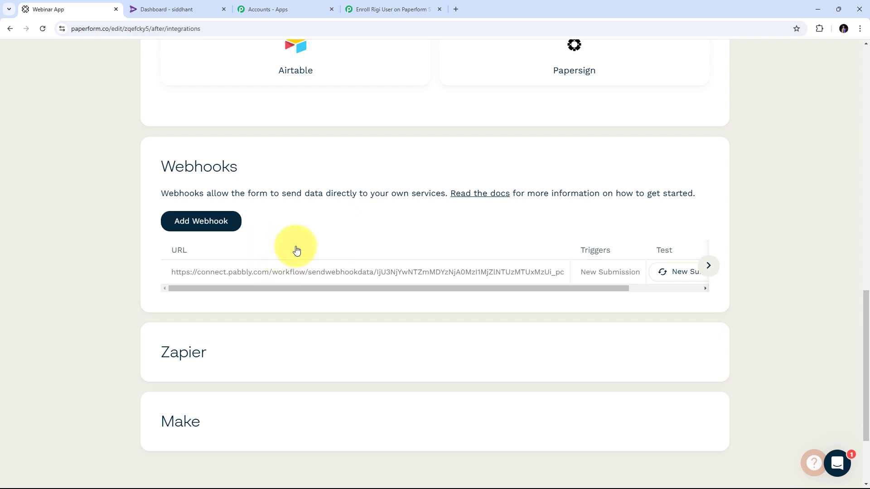
click(398, 9)
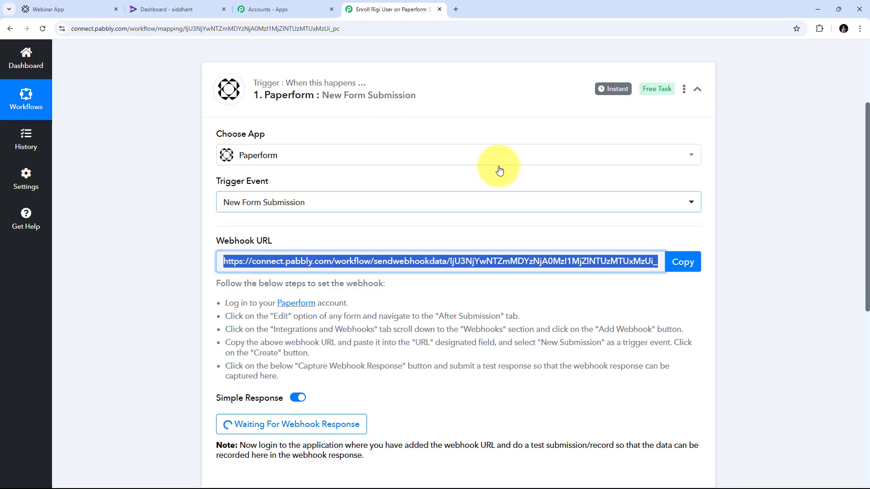
scroll(499, 170, down, 5)
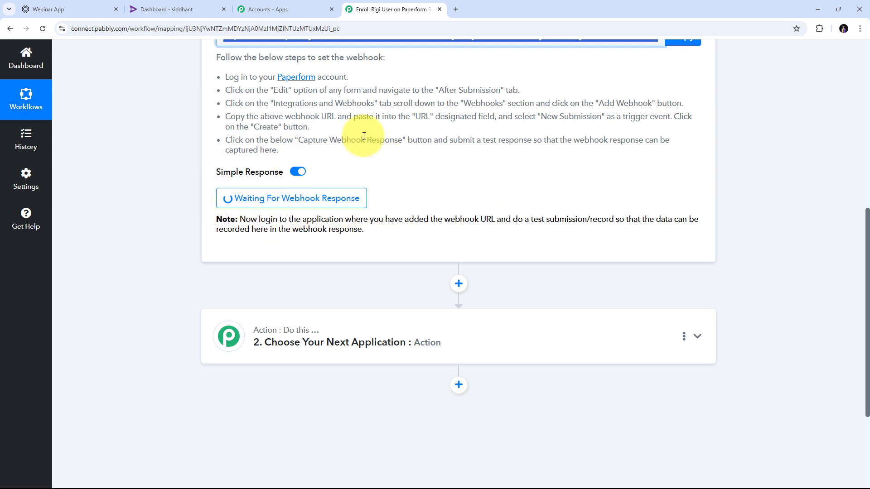
- Return to the design editor and open the live Webinar Registration form via Share in a new tab
click(62, 13)
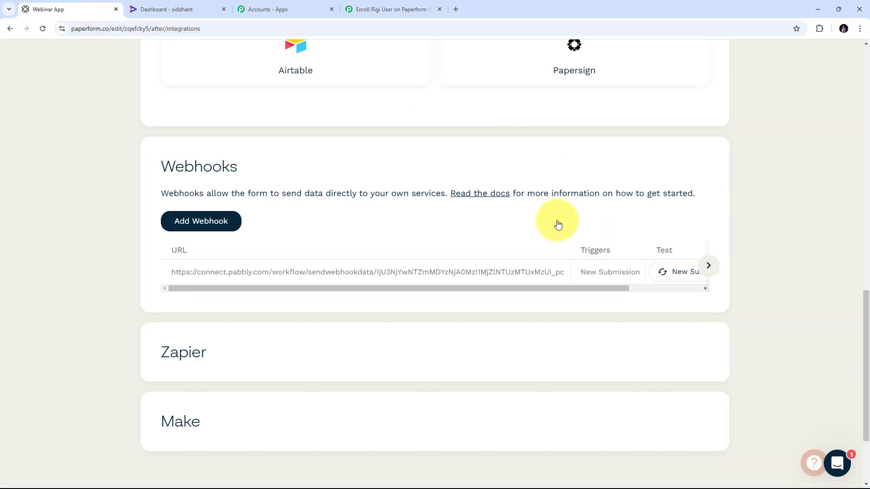
click(6, 29)
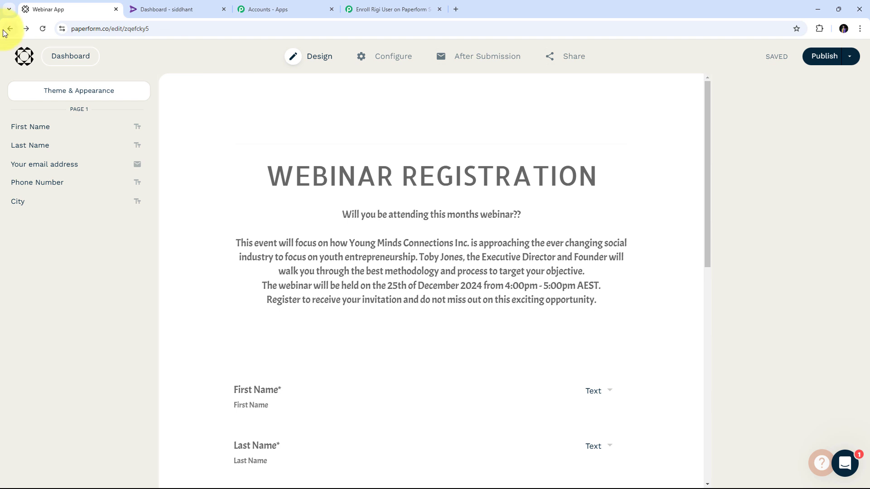
click(575, 61)
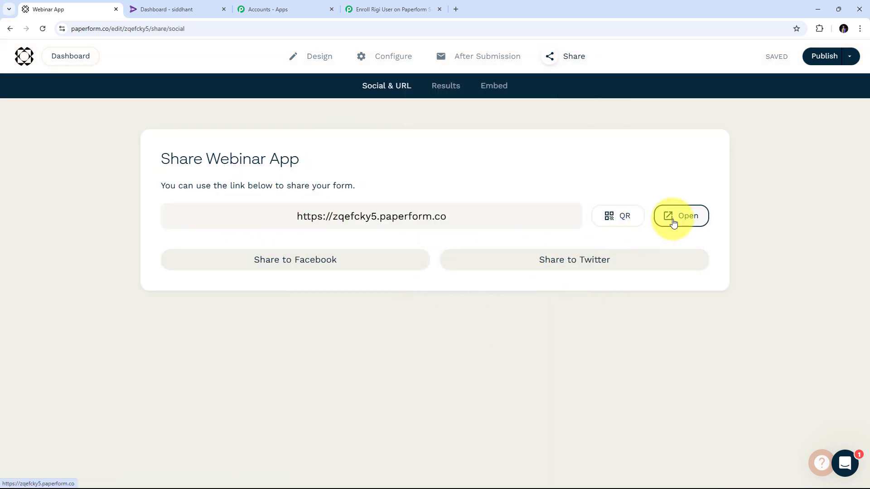
click(673, 223)
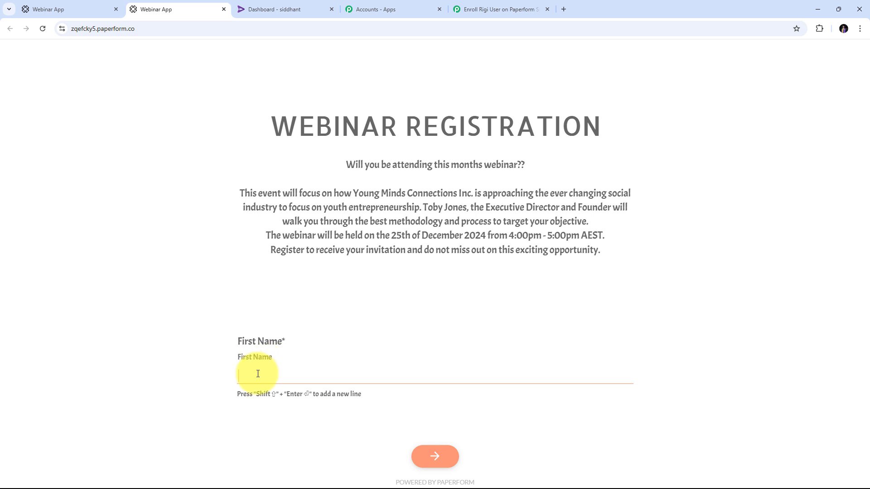
- Enter the test student's first name, last name and e-mail in the Paperform registration form
text(my)
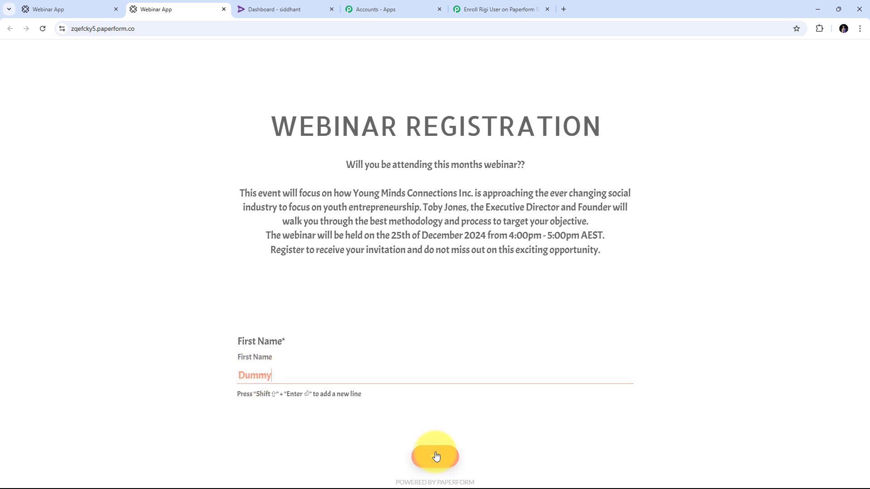
click(435, 456)
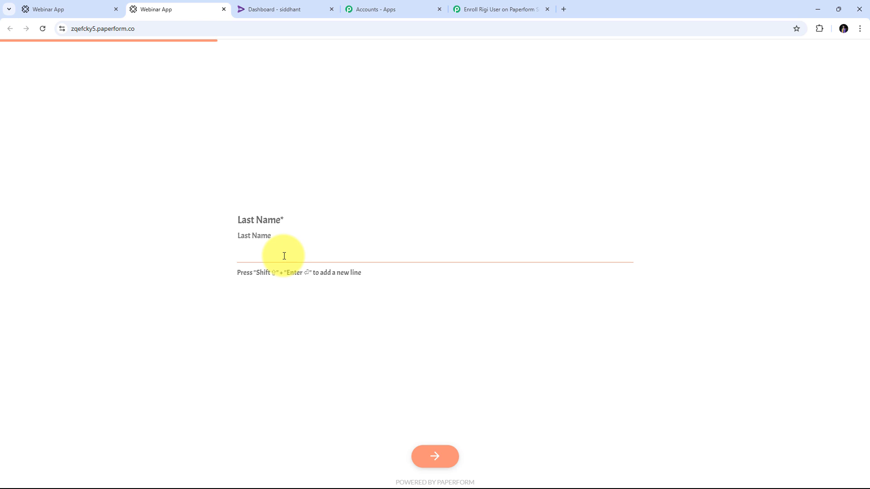
text(Student)
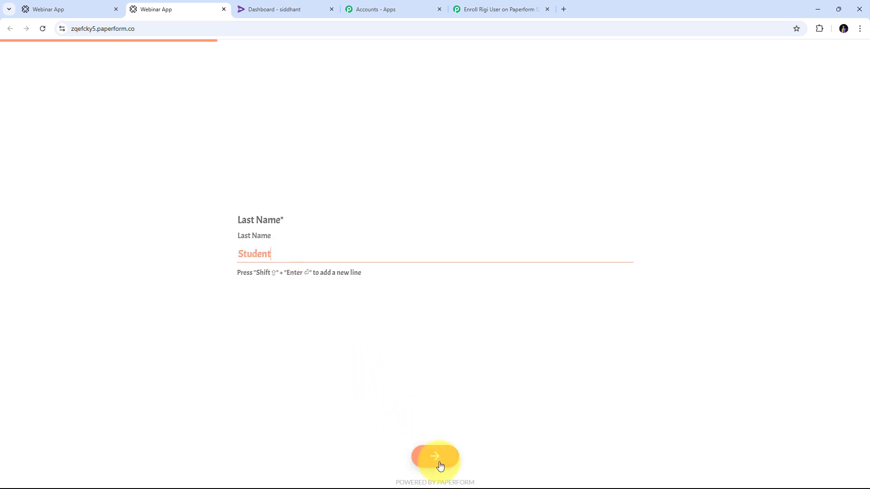
click(439, 463)
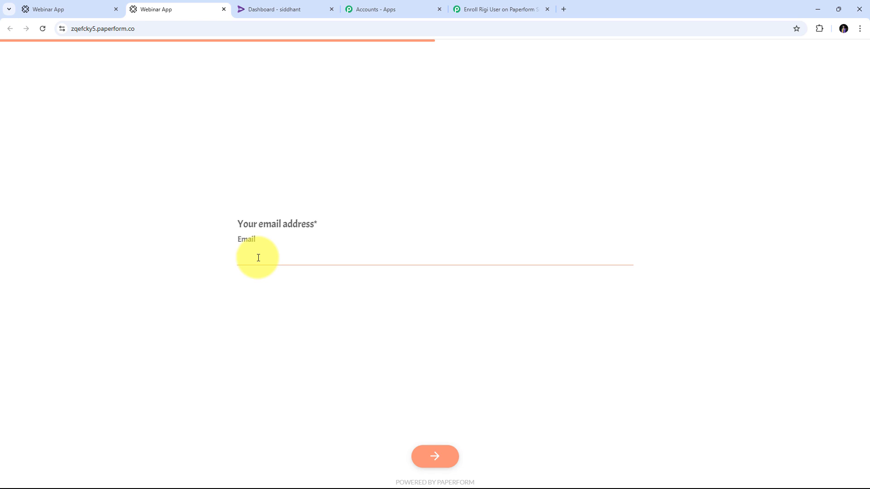
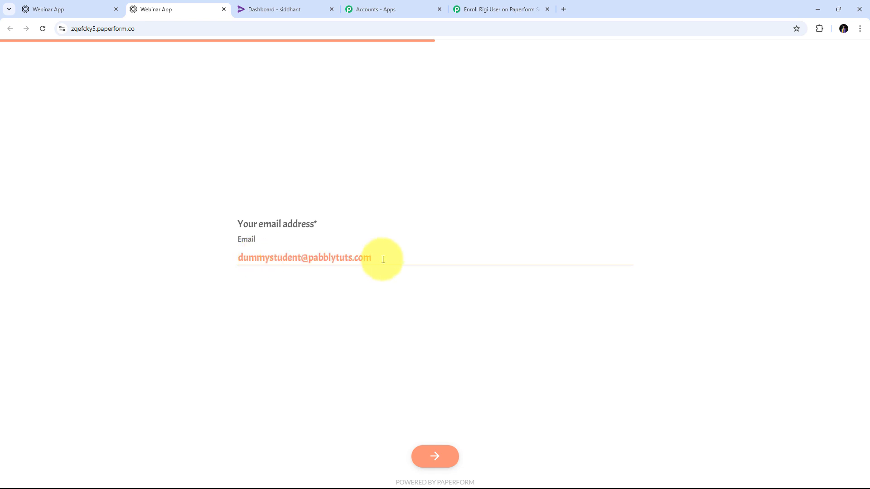
click(438, 449)
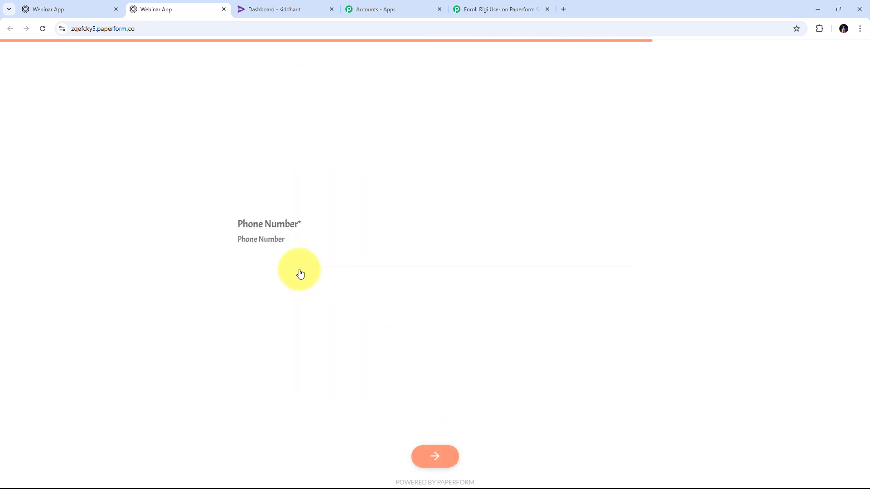
- Add the phone number and city Bhopal, submit the registration, and return to the webhook response
click(259, 249)
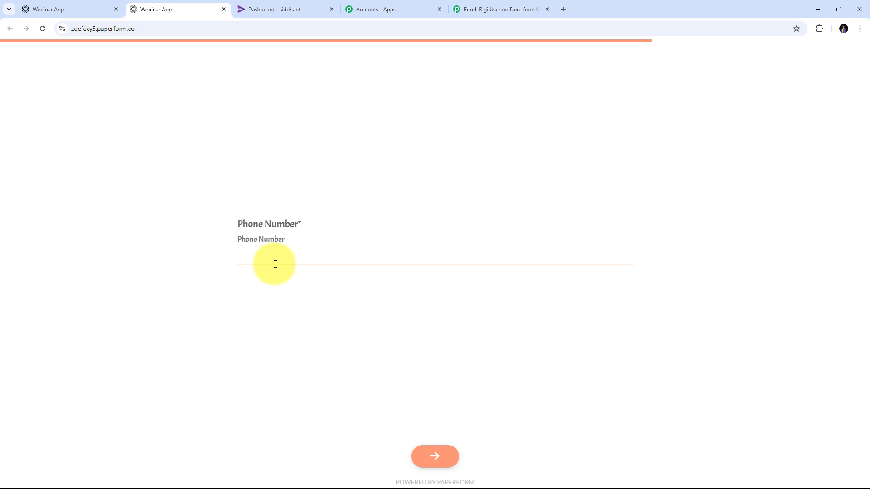
click(434, 456)
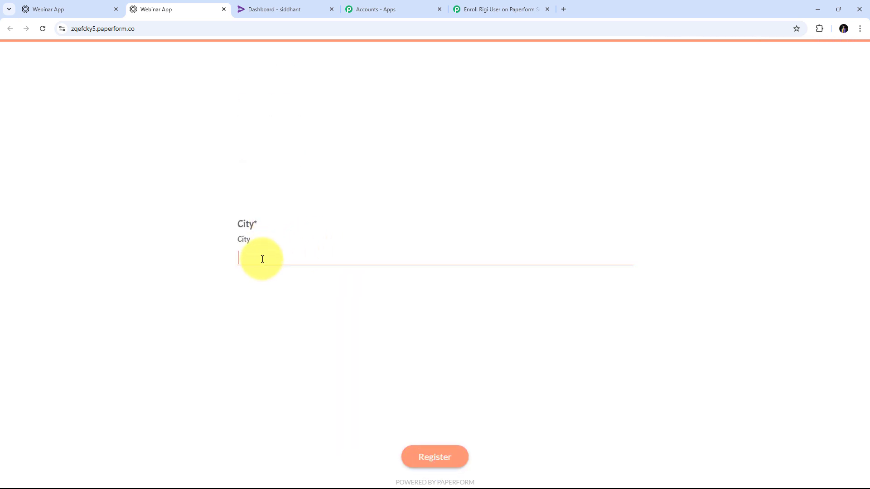
text(Bhopal)
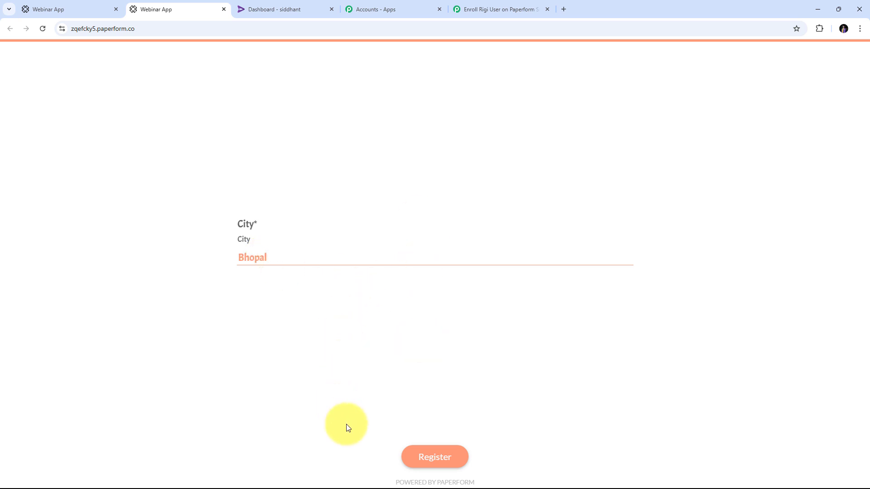
click(435, 454)
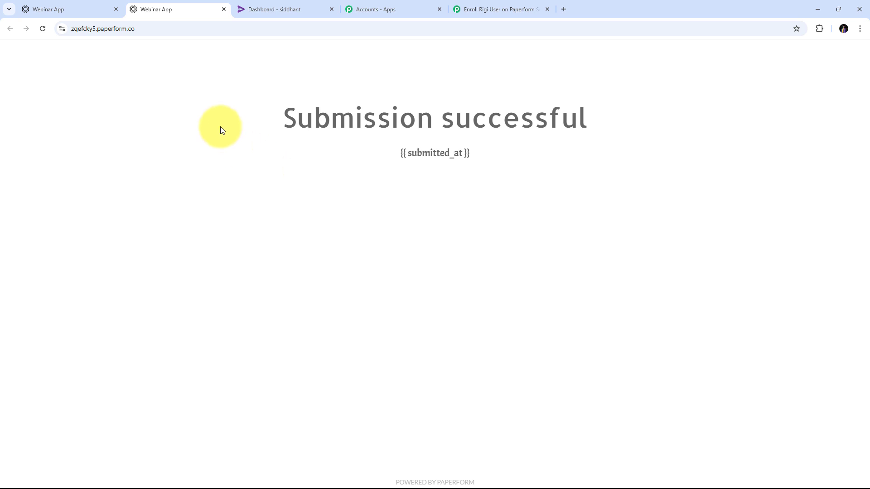
click(504, 10)
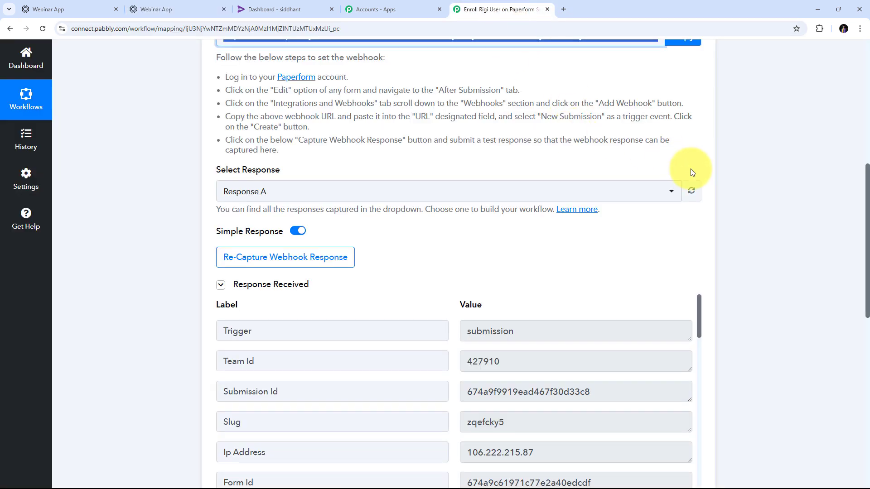
scroll(756, 204, down, 2)
scroll(770, 187, down, 2)
scroll(749, 186, up, 3)
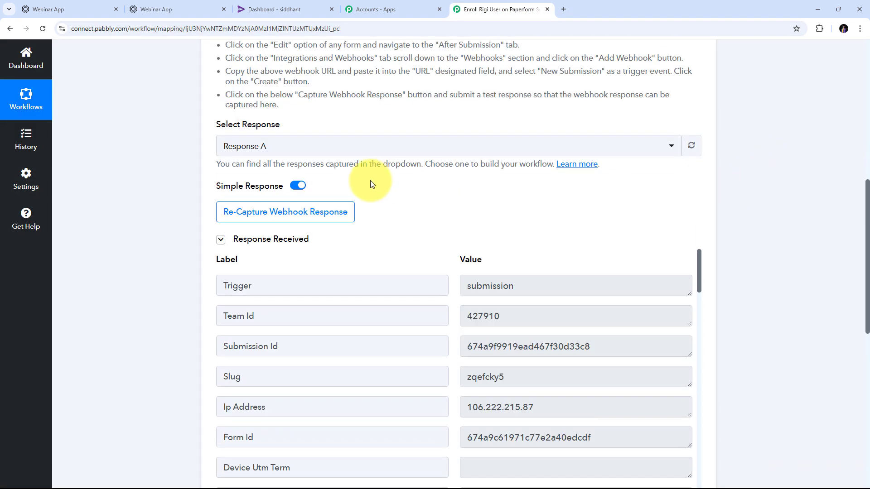
scroll(764, 209, down, 3)
scroll(478, 212, down, 10)
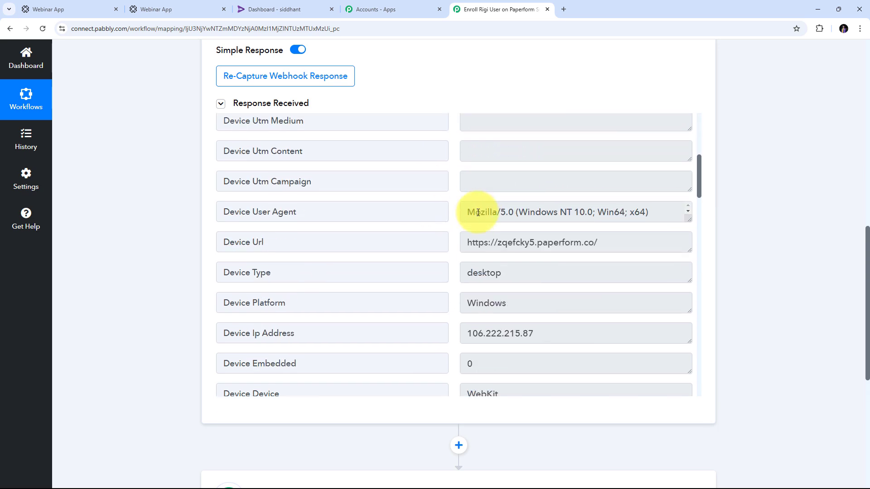
scroll(477, 212, down, 20)
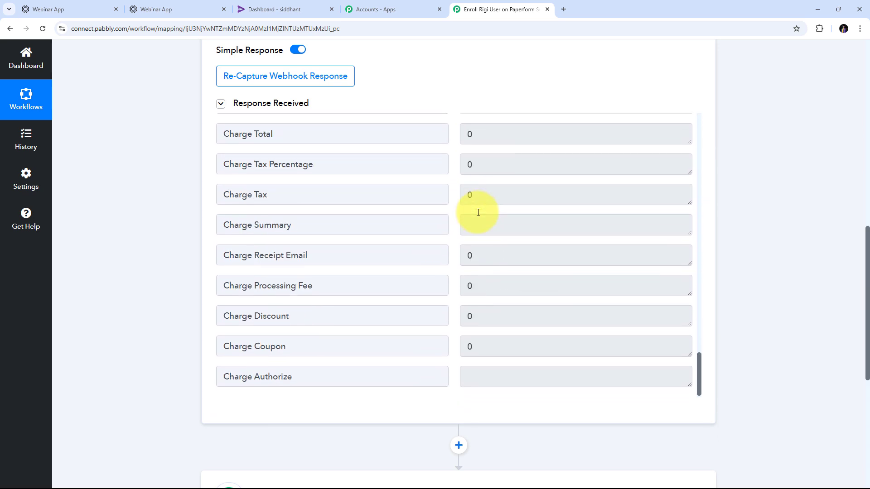
scroll(478, 212, up, 8)
scroll(478, 213, up, 12)
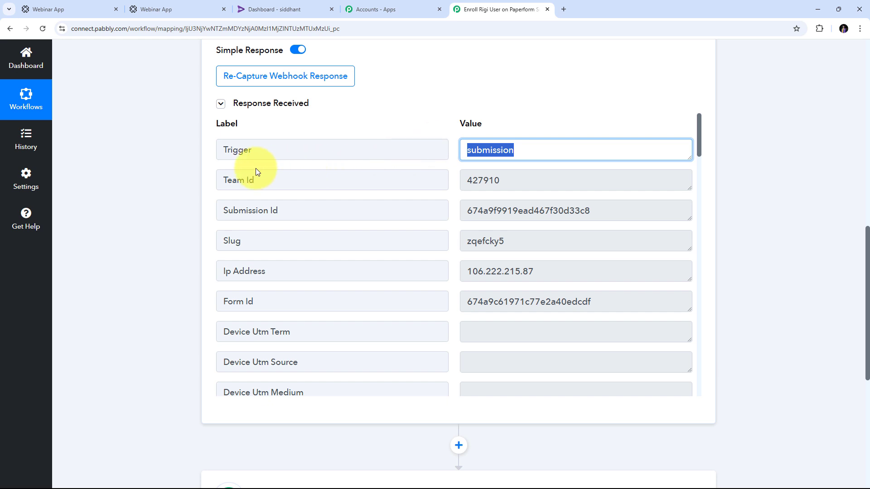
key(Tab)
scroll(246, 173, down, 1)
scroll(394, 188, down, 9)
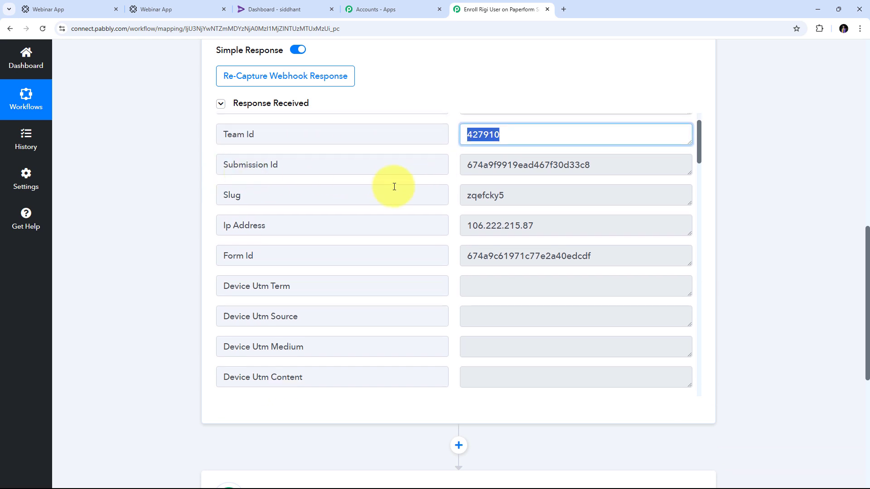
scroll(432, 204, down, 1)
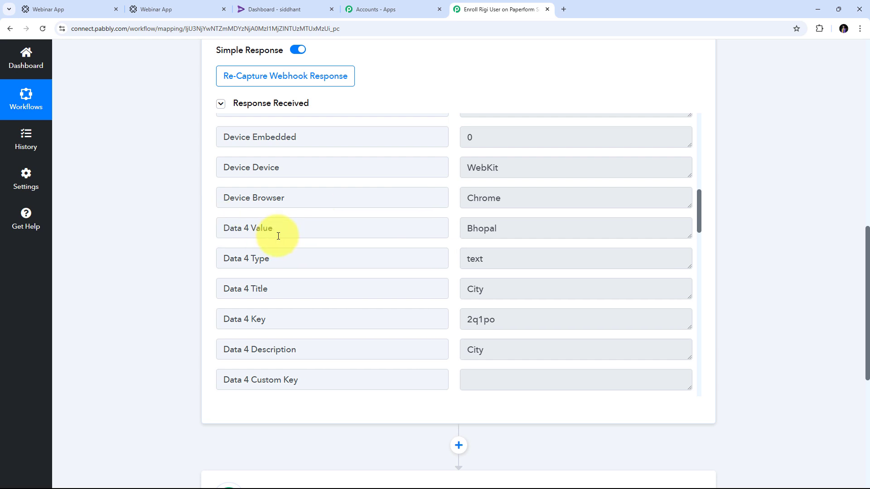
click(573, 228)
scroll(604, 228, down, 5)
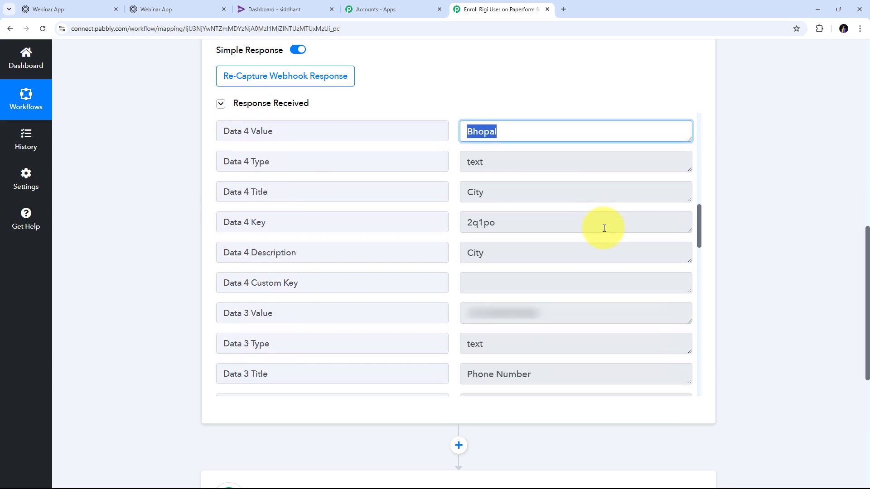
click(557, 191)
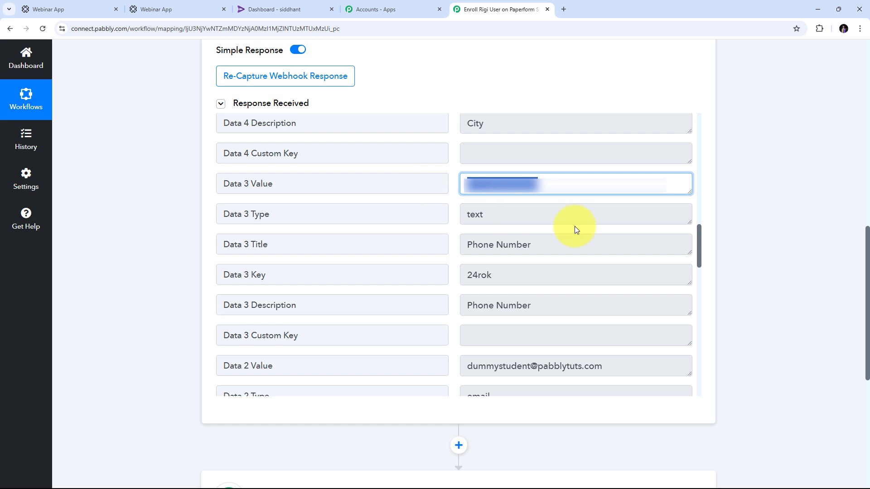
scroll(575, 226, down, 3)
click(461, 231)
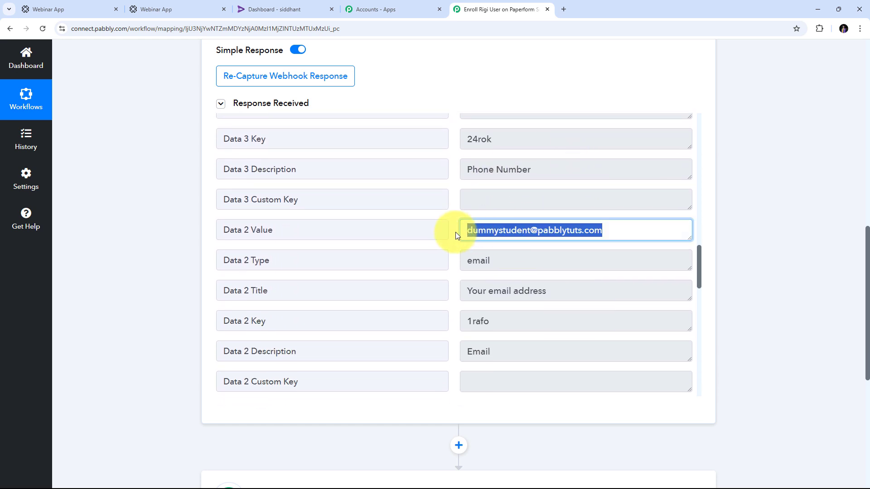
scroll(548, 231, down, 4)
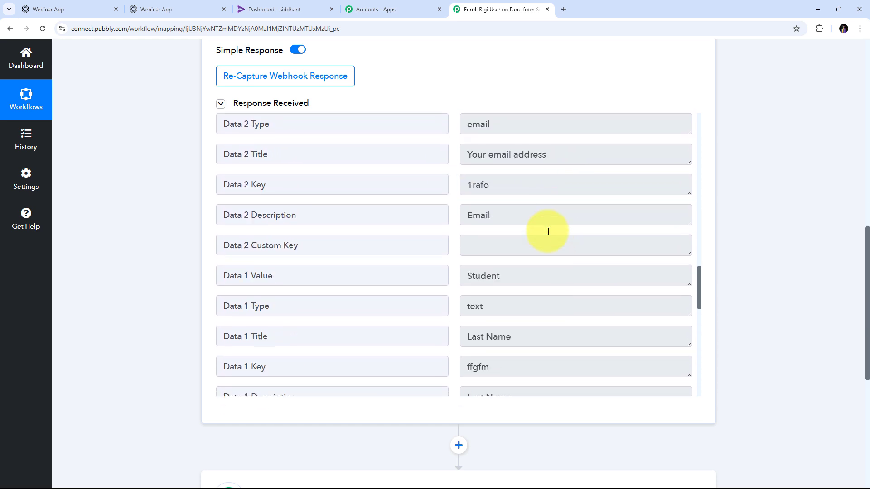
scroll(526, 253, up, 1)
scroll(528, 253, down, 1)
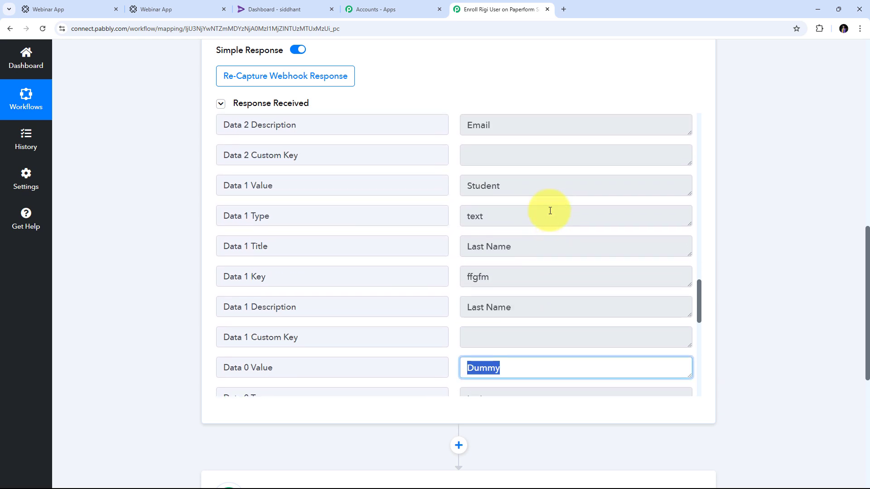
click(539, 188)
scroll(440, 192, down, 8)
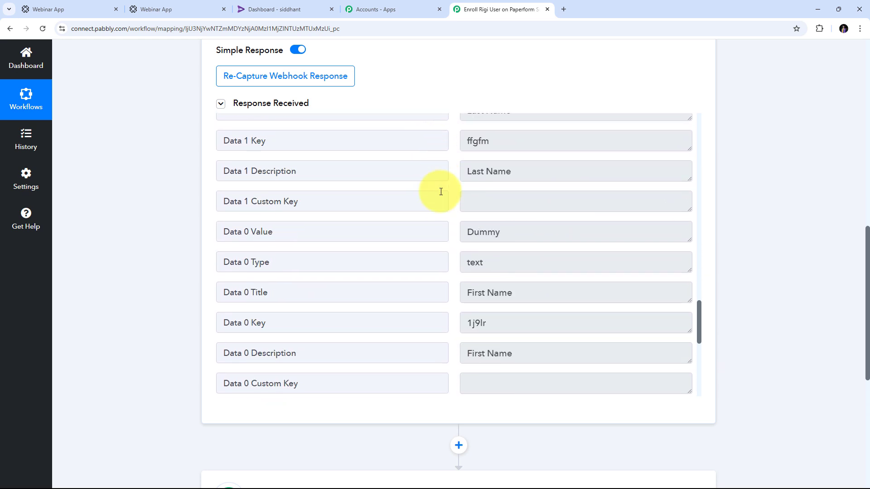
scroll(440, 192, up, 5)
scroll(440, 191, up, 12)
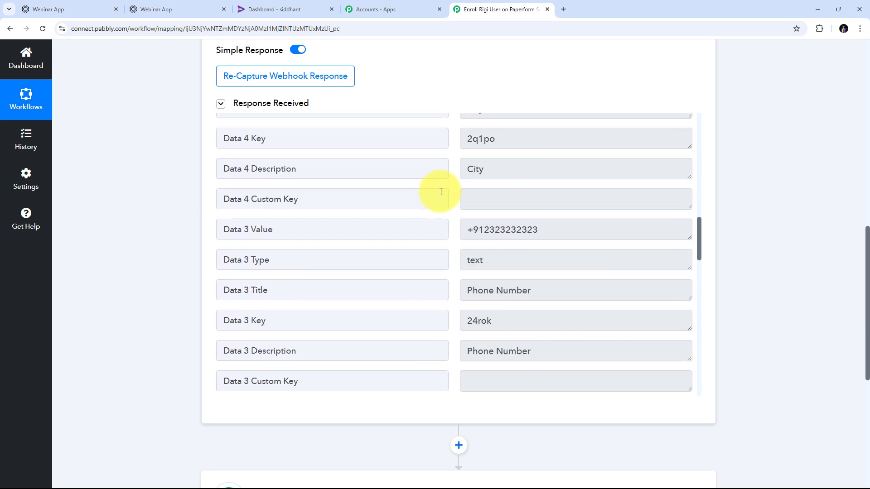
scroll(440, 191, up, 3)
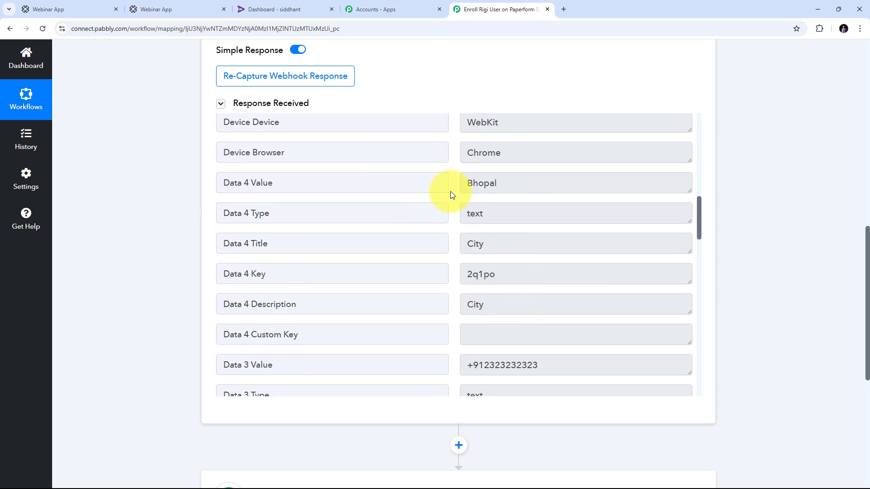
scroll(451, 195, up, 10)
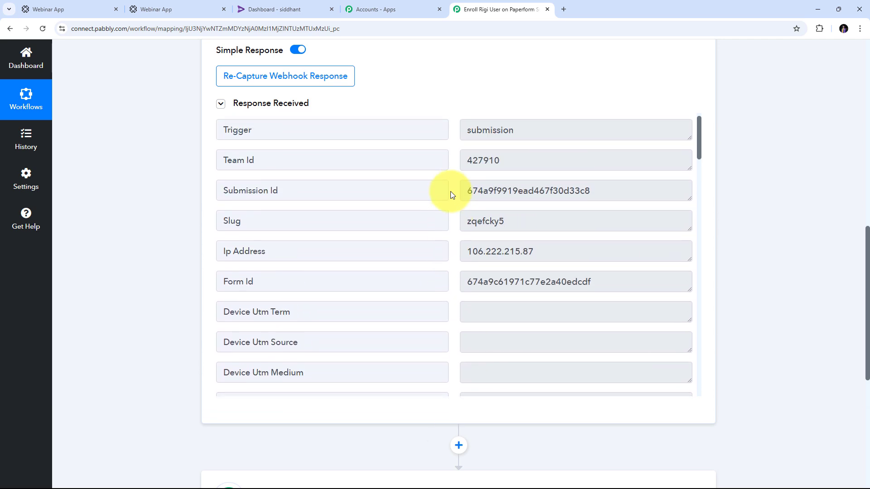
scroll(450, 191, up, 1)
scroll(451, 191, down, 20)
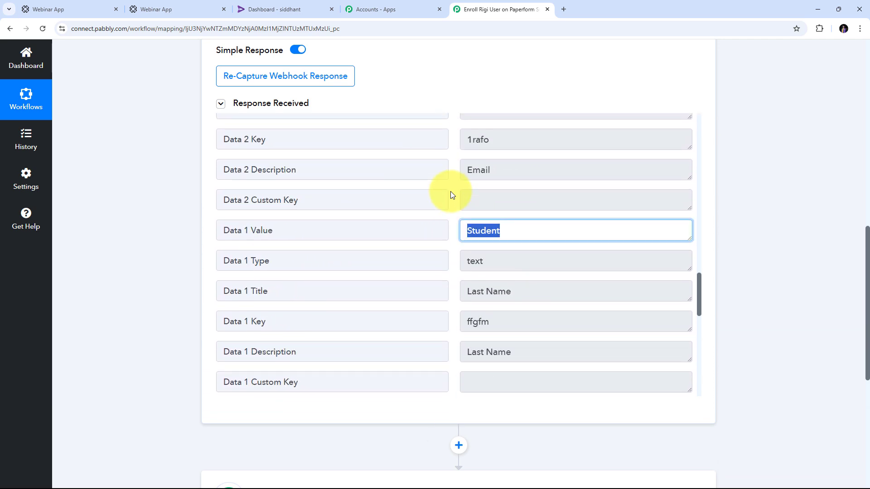
scroll(450, 191, down, 4)
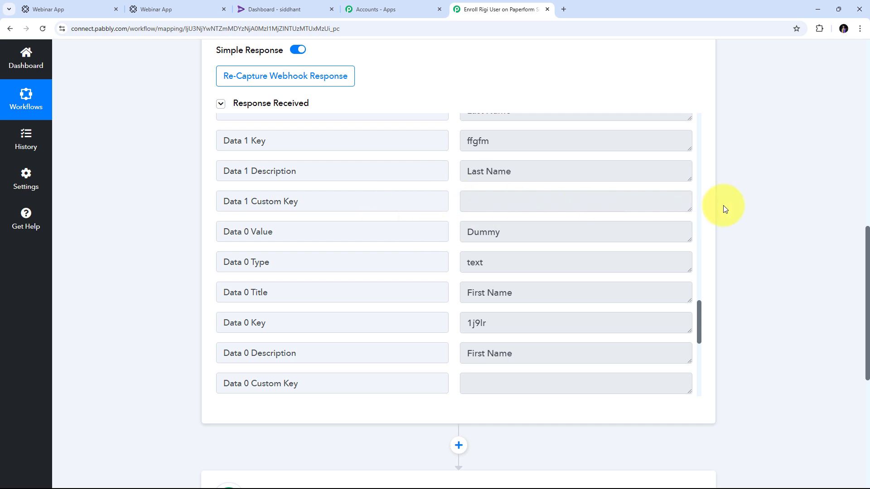
scroll(738, 204, down, 5)
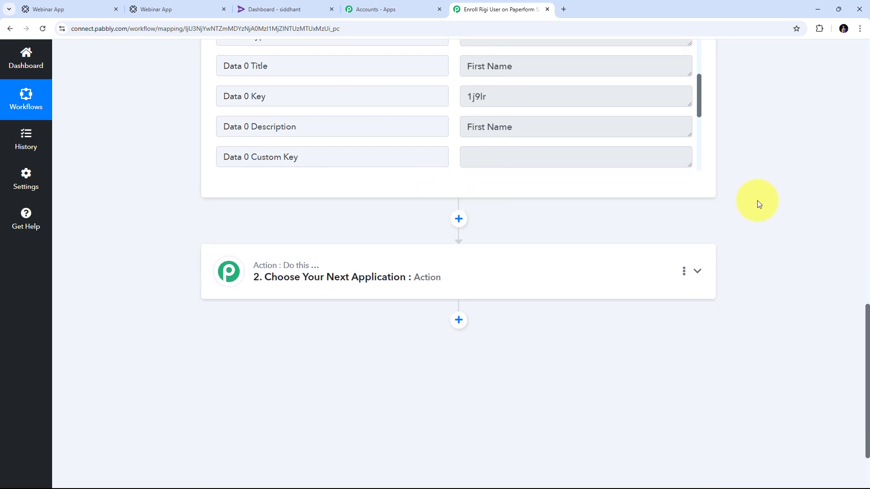
- Set workflow step 2 to the Rigi app with the Import User action event
click(698, 273)
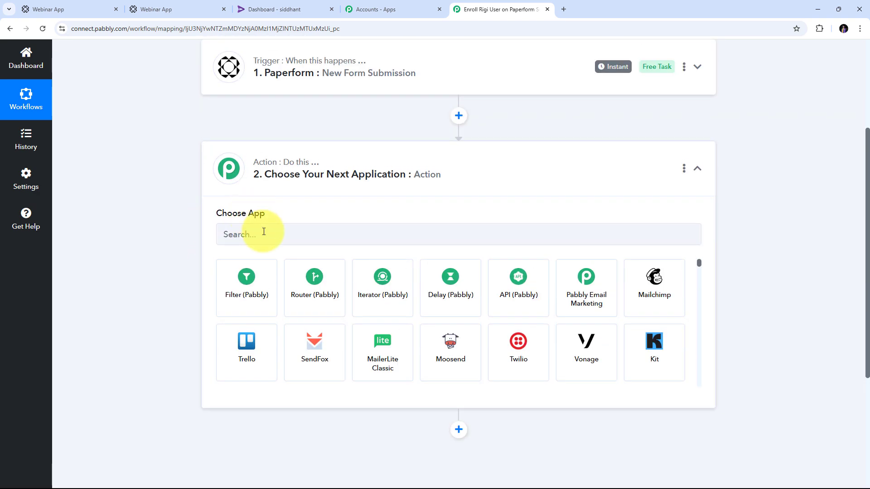
click(263, 231)
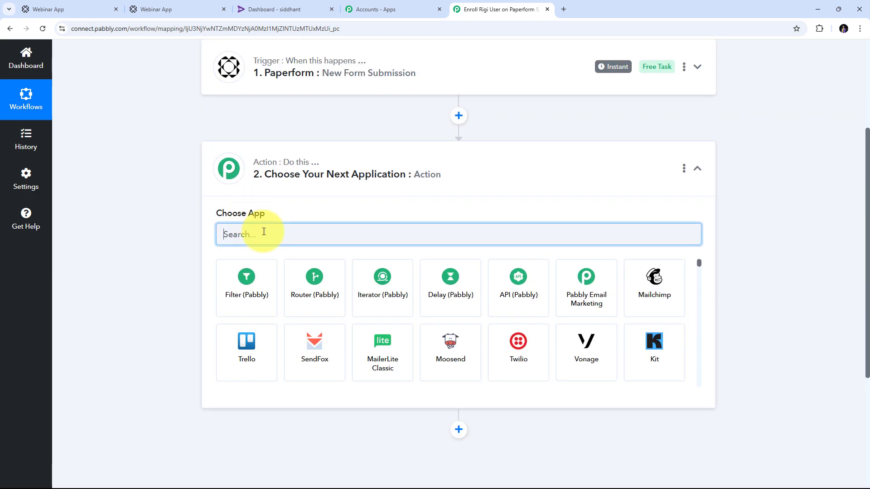
text(Rigi)
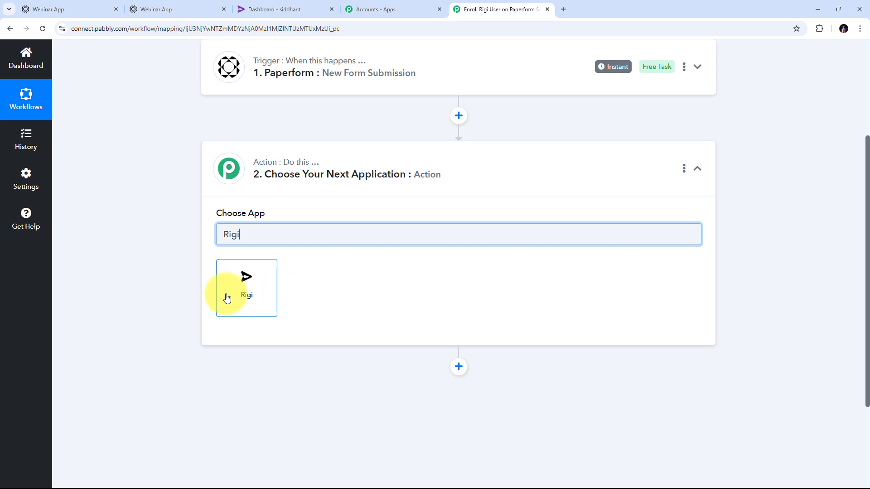
click(245, 294)
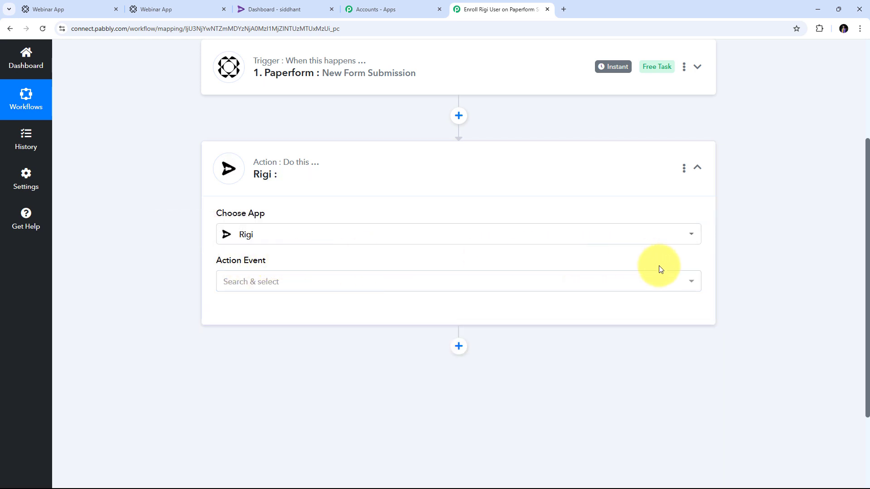
click(415, 286)
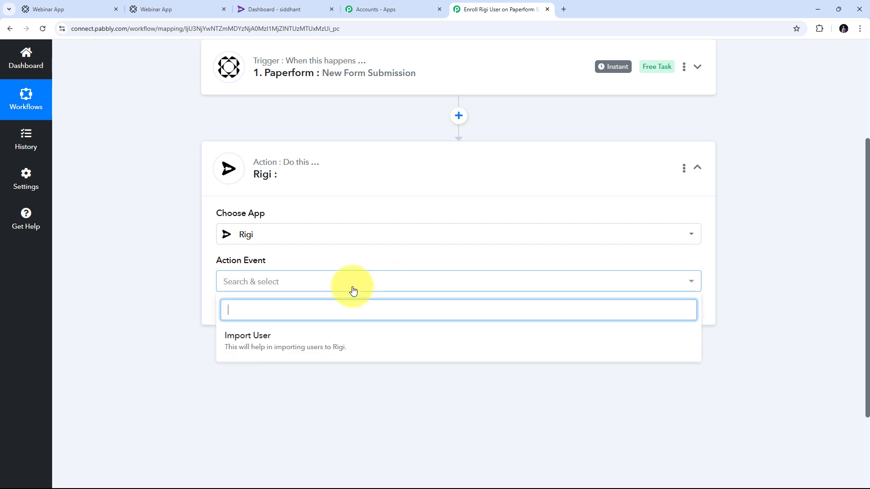
click(248, 336)
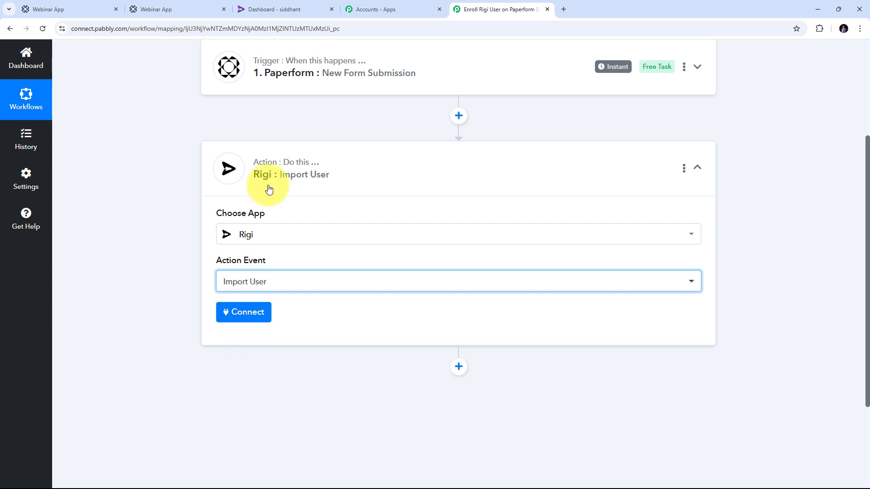
- Start a new Rigi account connection, Rigi #11, and bring up the Rigi dashboard
click(254, 316)
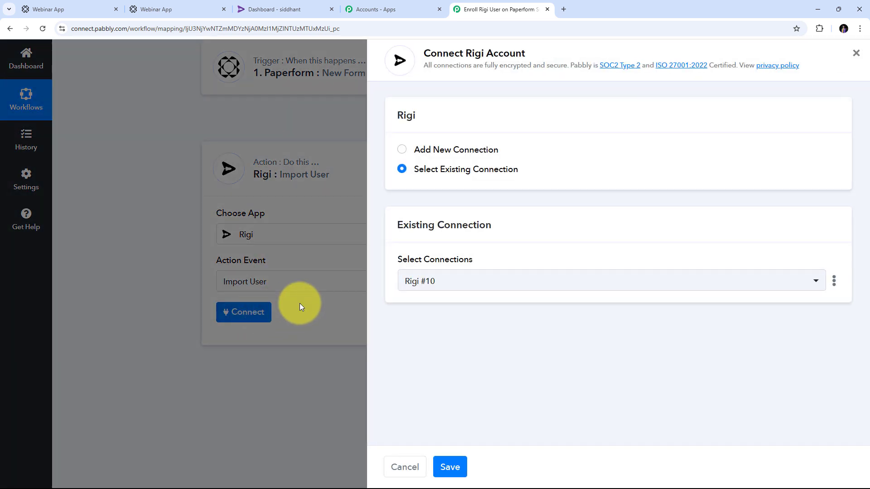
click(434, 151)
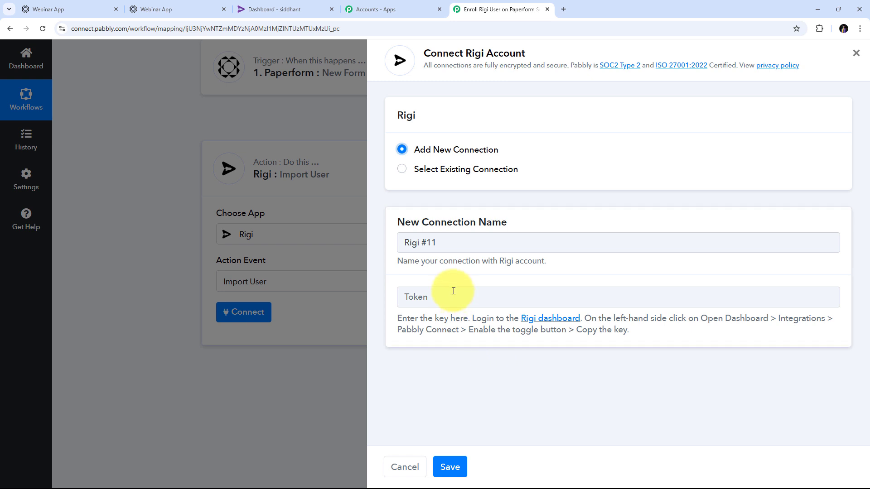
click(261, 7)
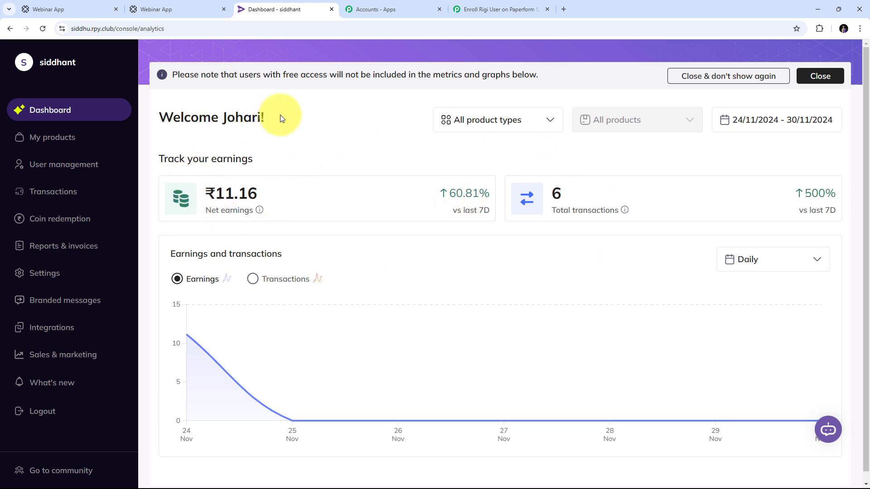
- Copy the Pabbly key from Rigi's Pabbly integration settings and return to Pabbly Connect
click(58, 332)
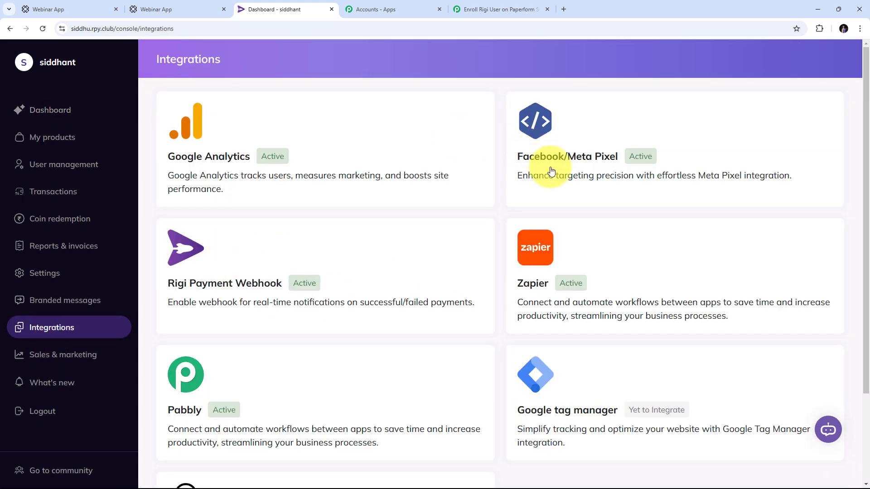
scroll(400, 225, down, 2)
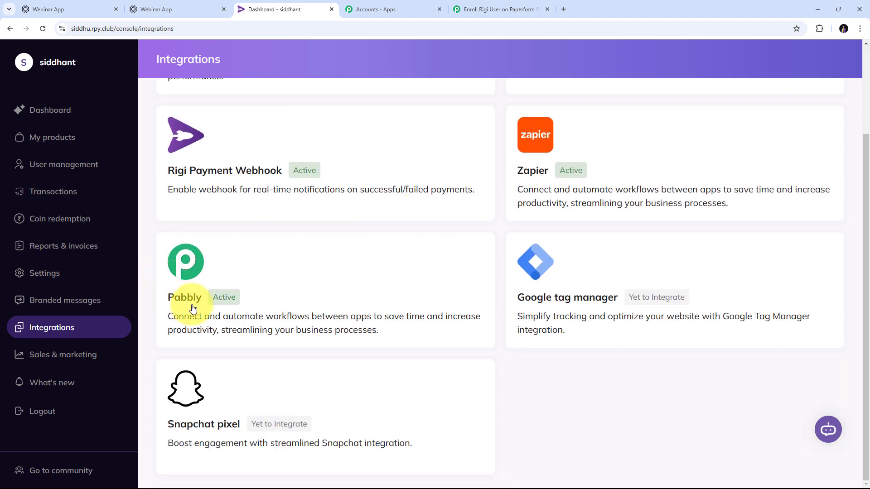
click(262, 288)
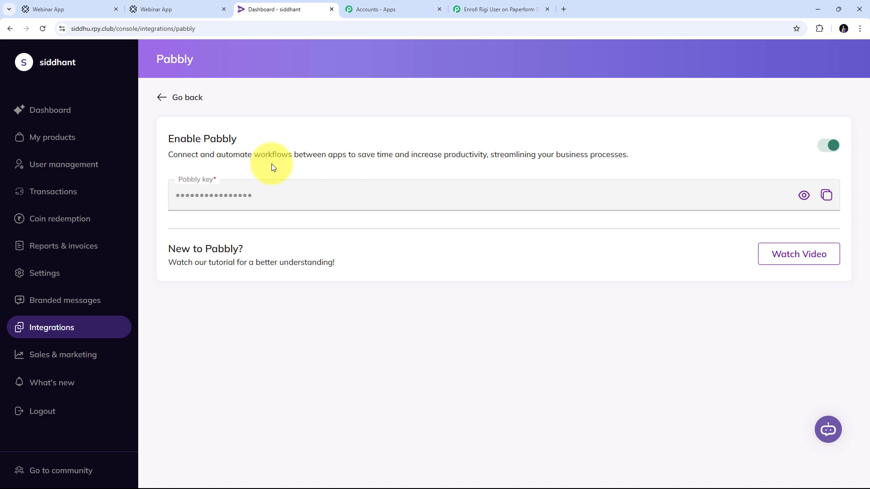
click(823, 201)
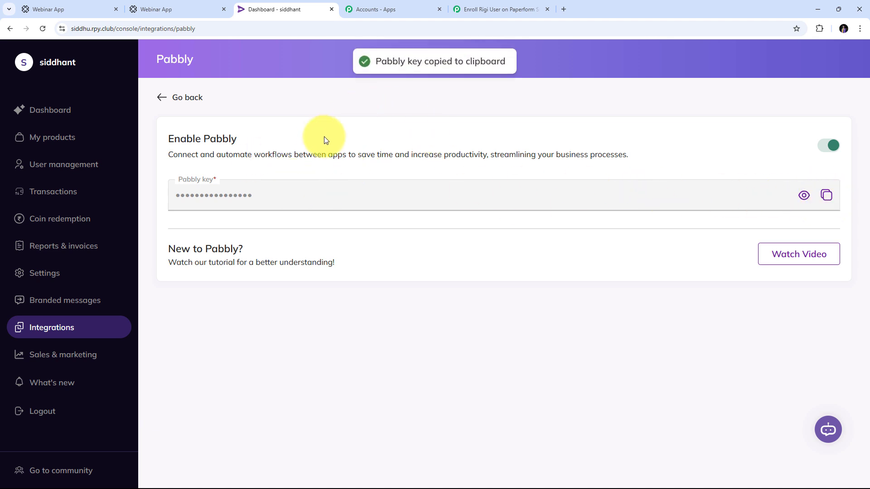
click(479, 9)
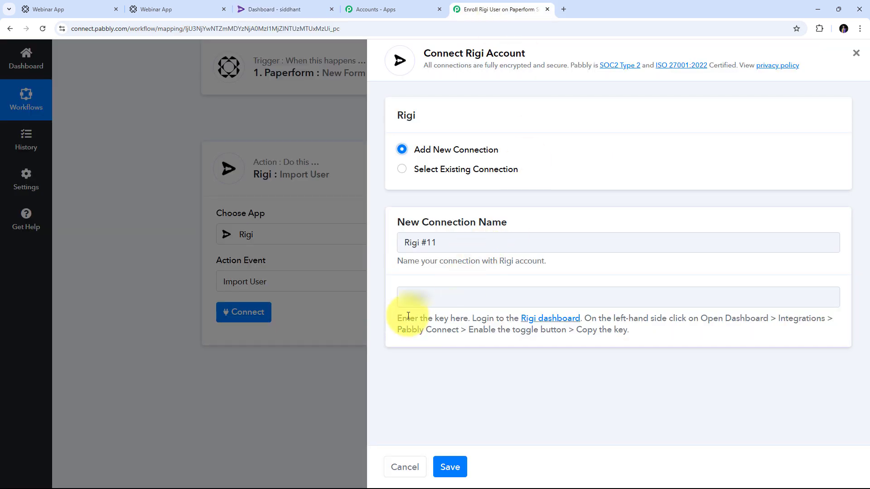
- Paste the copied Pabbly key into the Rigi #11 connection and save it
right_click(410, 294)
click(458, 190)
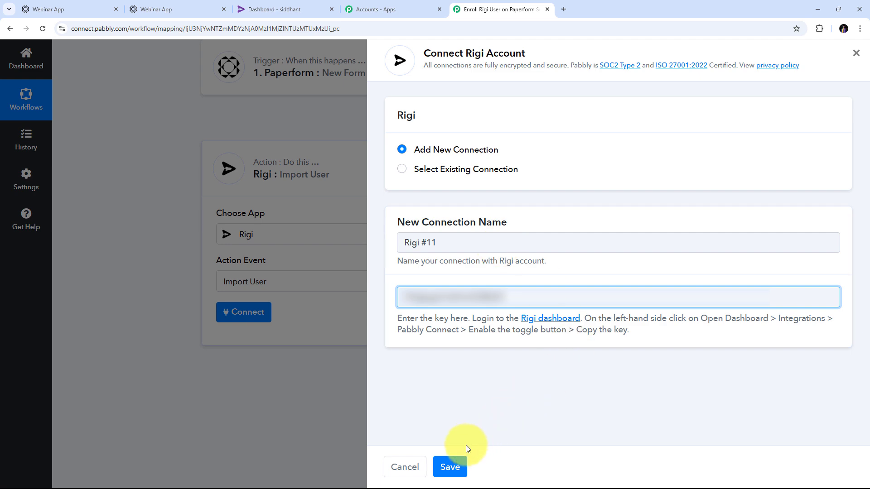
click(450, 466)
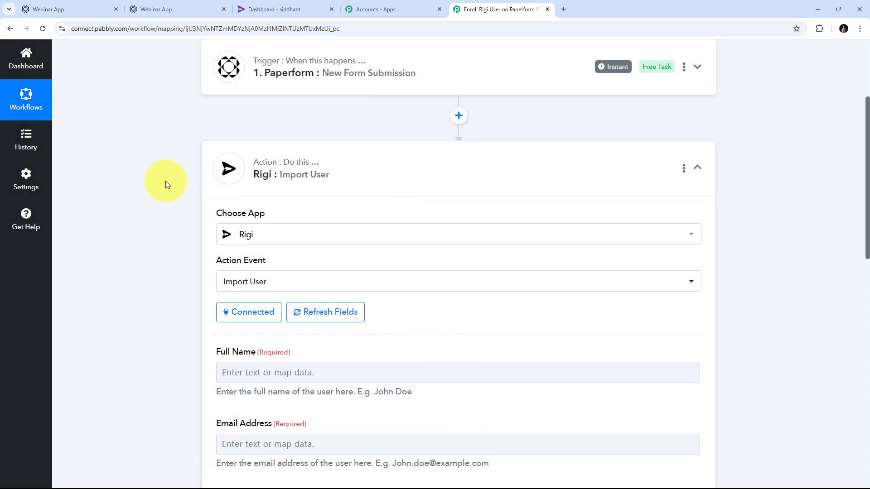
scroll(555, 213, down, 2)
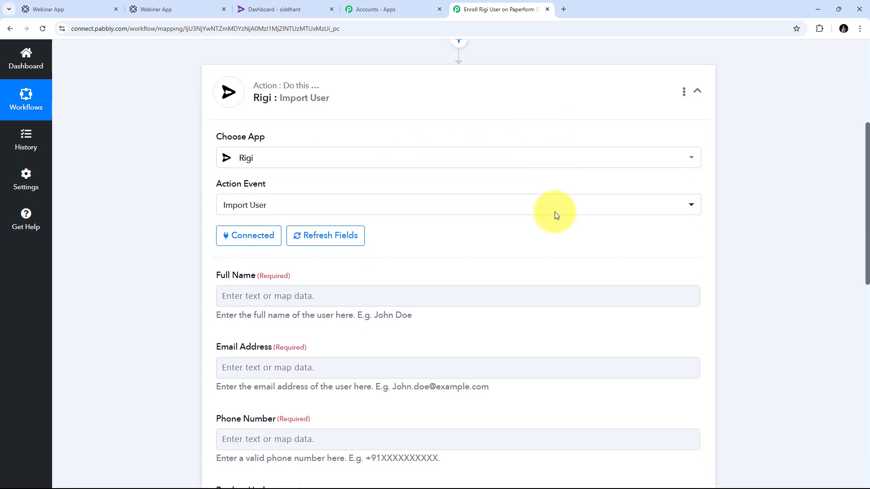
scroll(556, 215, down, 10)
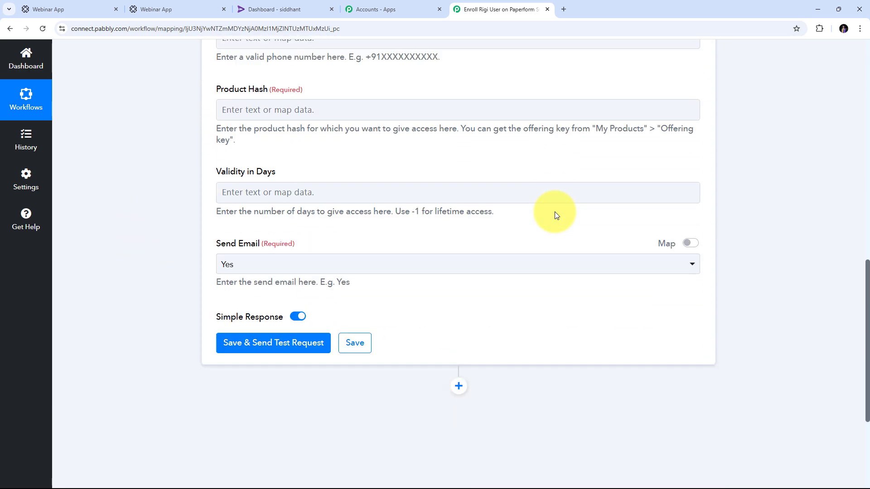
scroll(555, 214, up, 6)
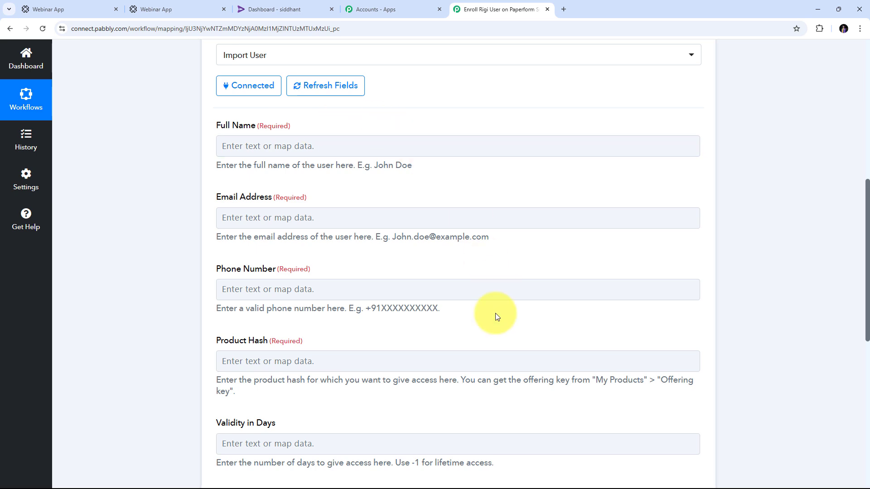
scroll(287, 330, down, 3)
scroll(407, 337, up, 2)
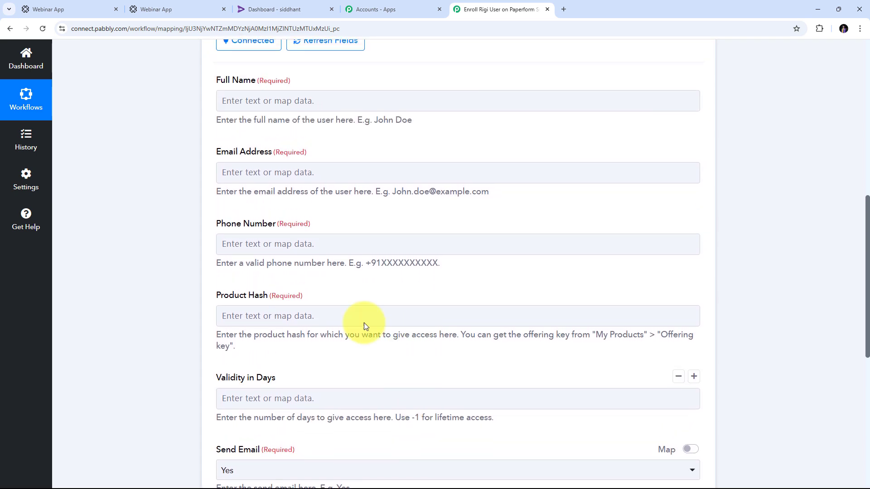
scroll(290, 210, up, 2)
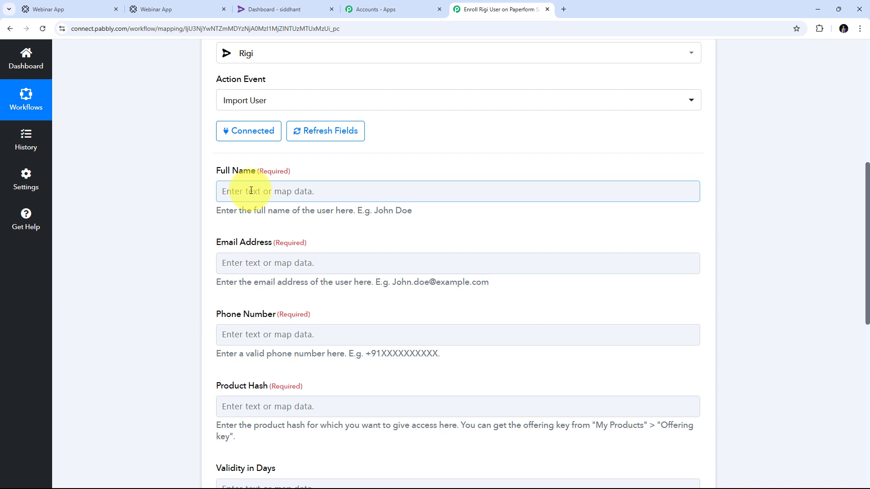
scroll(240, 186, down, 2)
scroll(268, 211, up, 3)
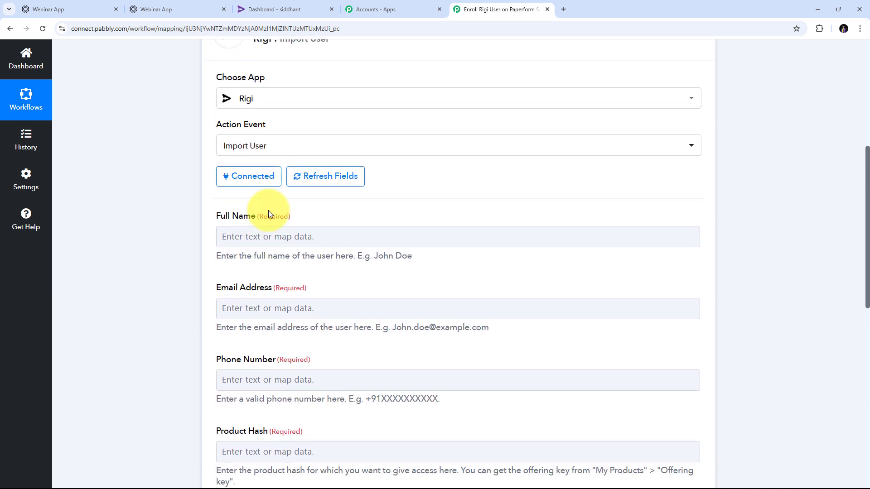
scroll(381, 227, down, 2)
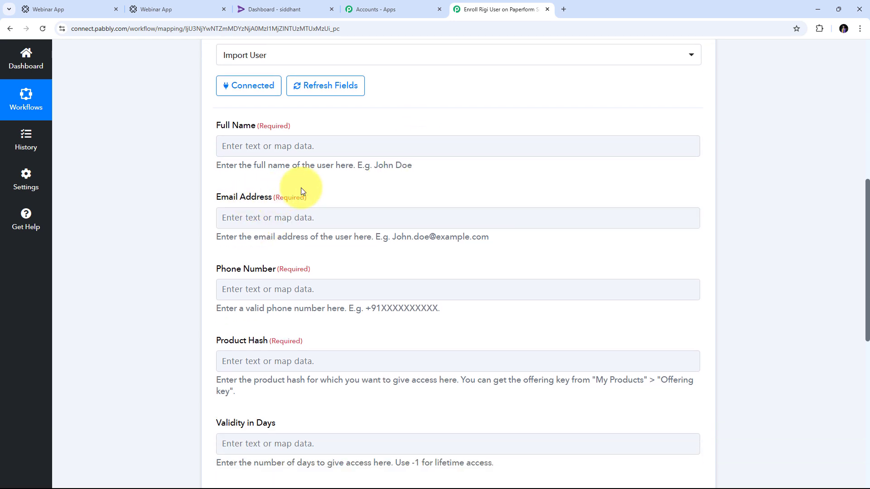
click(247, 141)
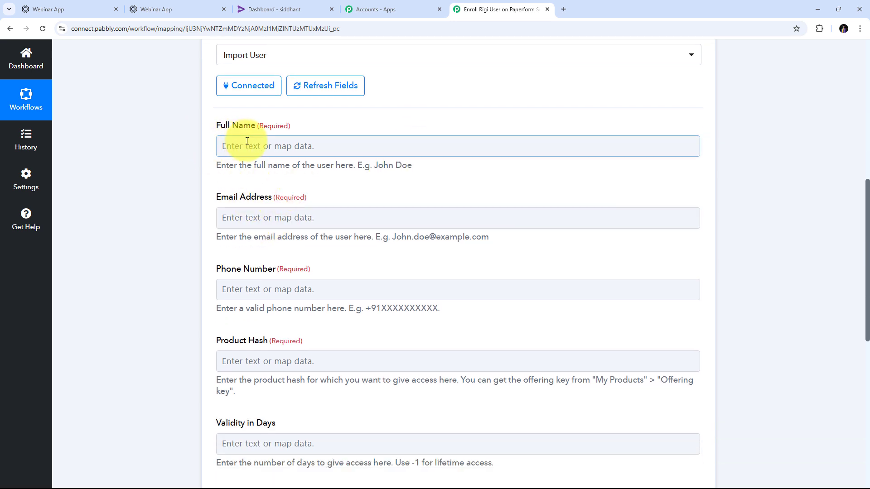
scroll(312, 208, down, 3)
scroll(313, 208, up, 3)
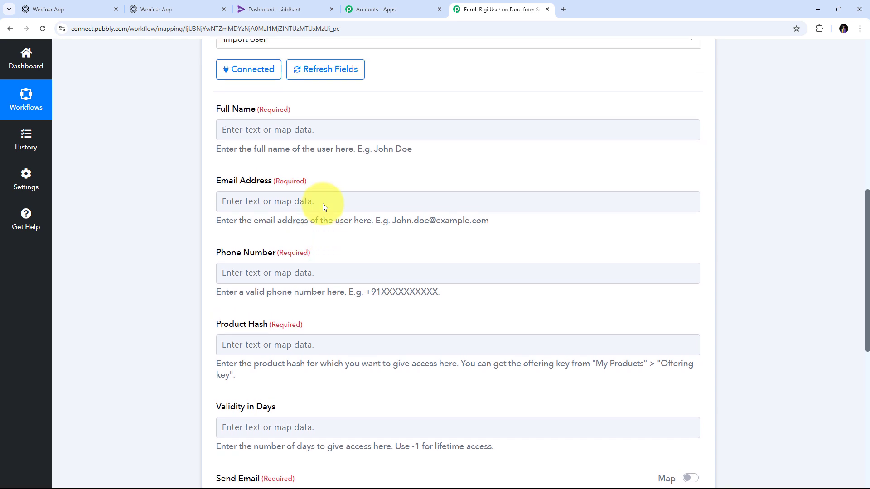
scroll(322, 203, up, 1)
click(240, 194)
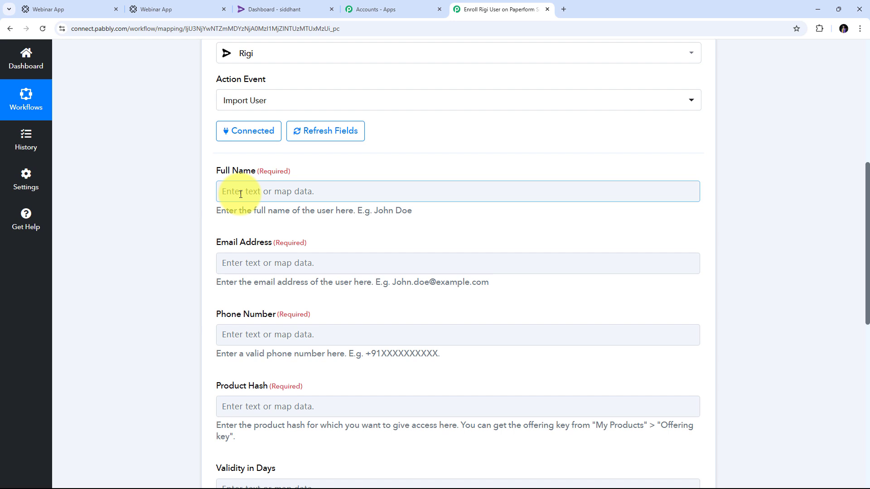
- Map Full Name to the Paperform first name and last name values
click(239, 194)
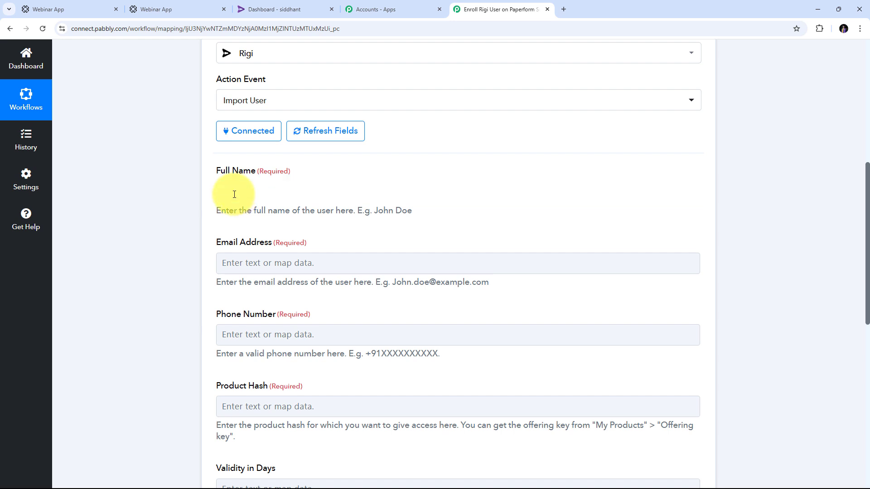
scroll(436, 162, down, 2)
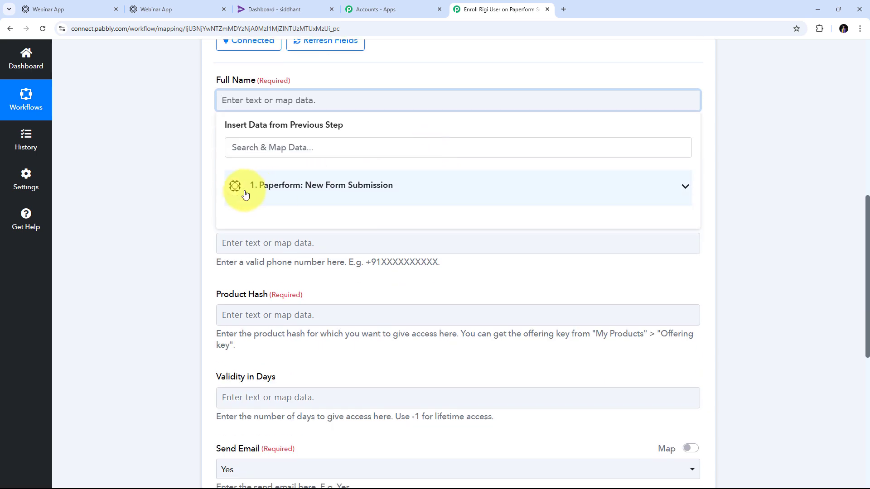
click(291, 189)
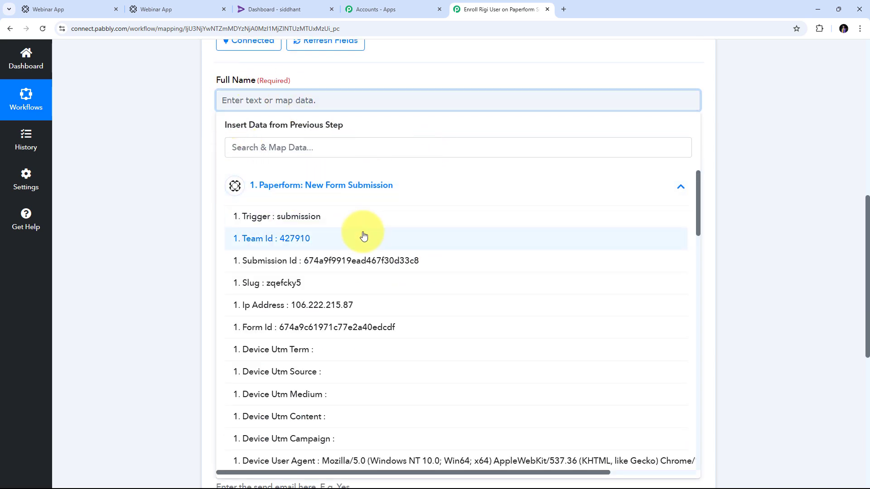
scroll(373, 241, down, 1)
scroll(443, 247, down, 18)
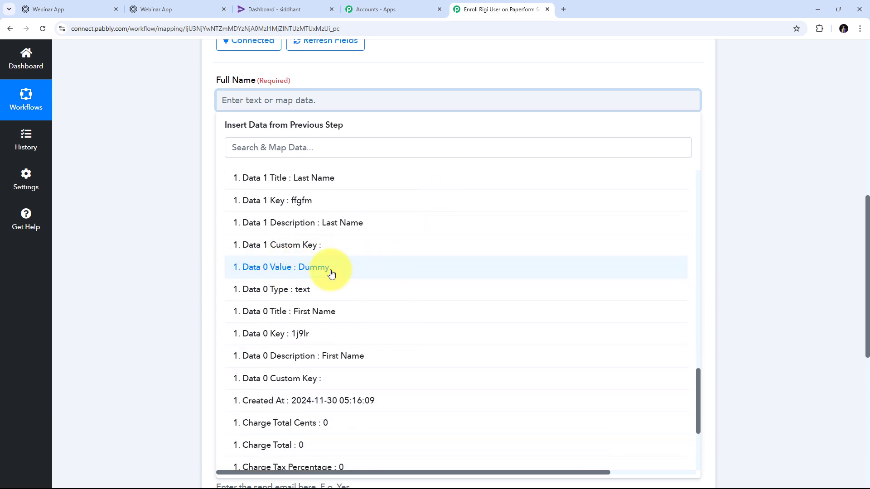
click(331, 272)
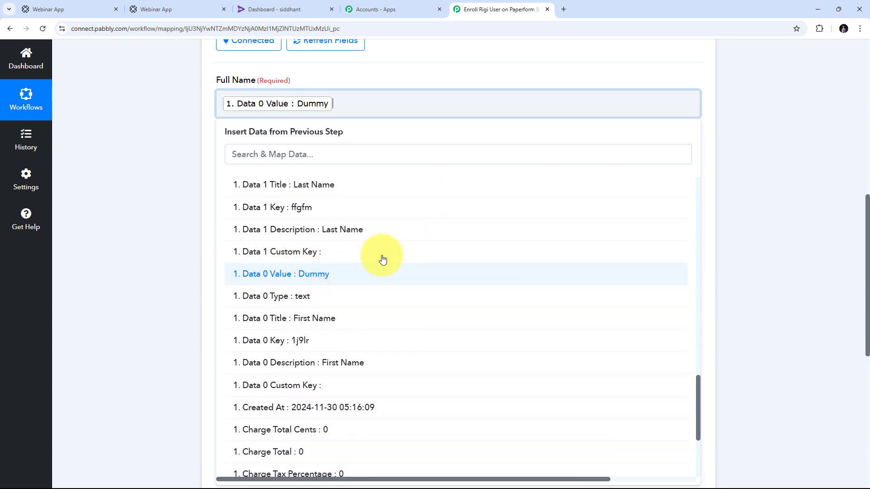
scroll(320, 227, up, 1)
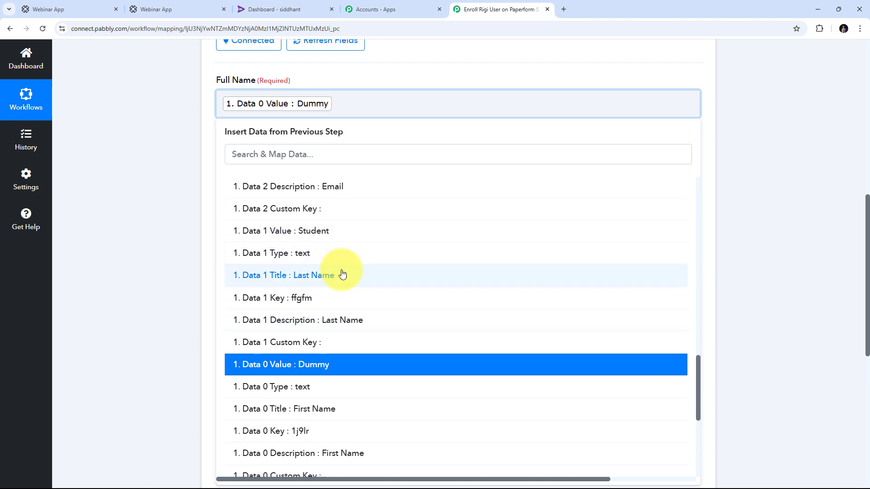
click(320, 232)
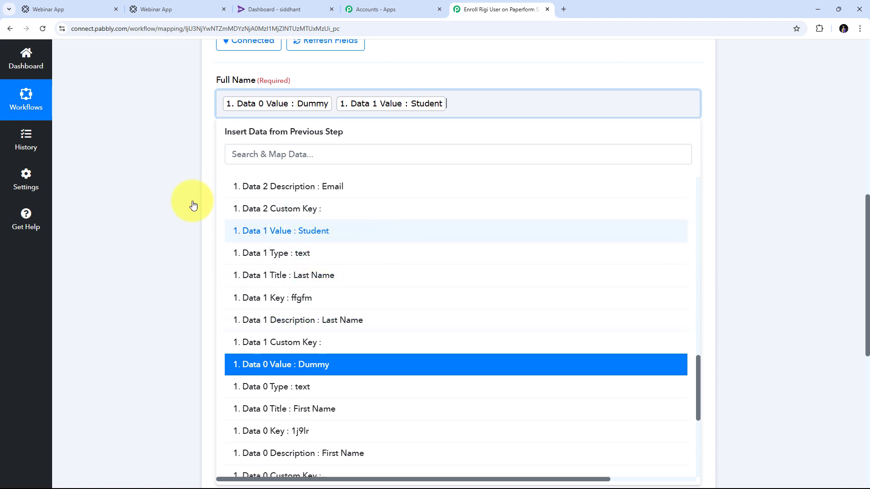
click(200, 195)
- Map Email Address to the submitted Paperform email
scroll(290, 148, down, 1)
click(294, 131)
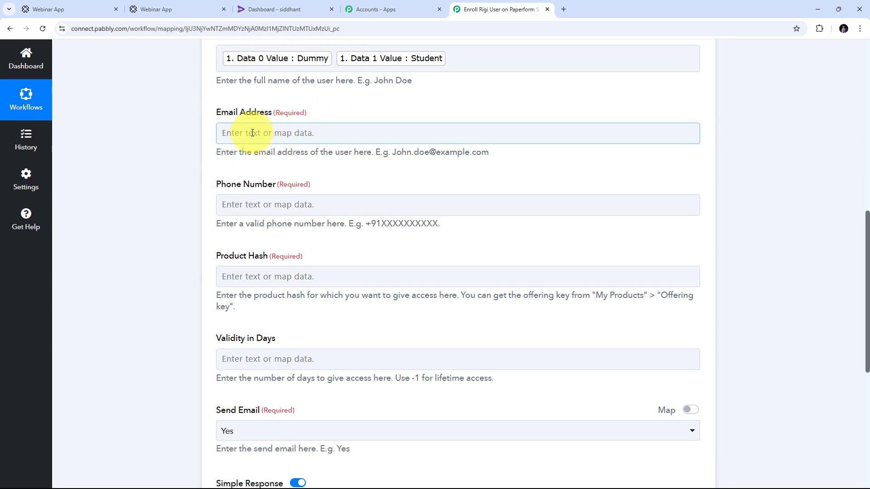
click(389, 135)
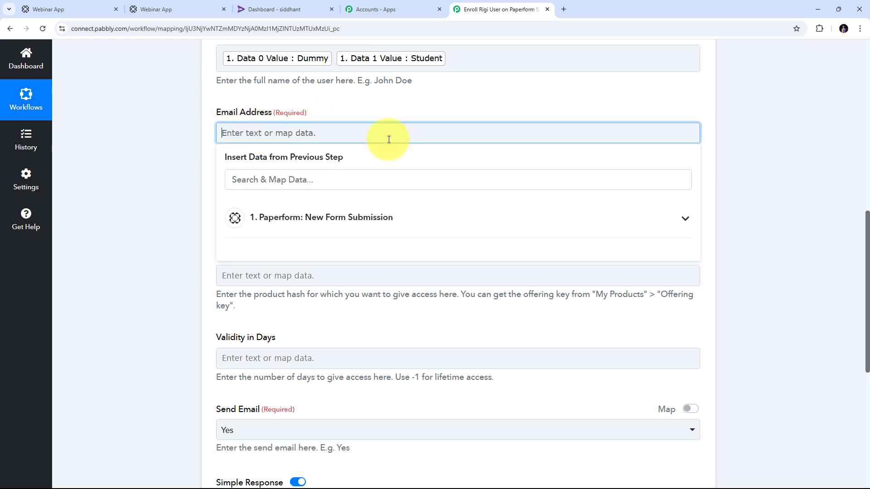
click(302, 233)
scroll(342, 254, down, 8)
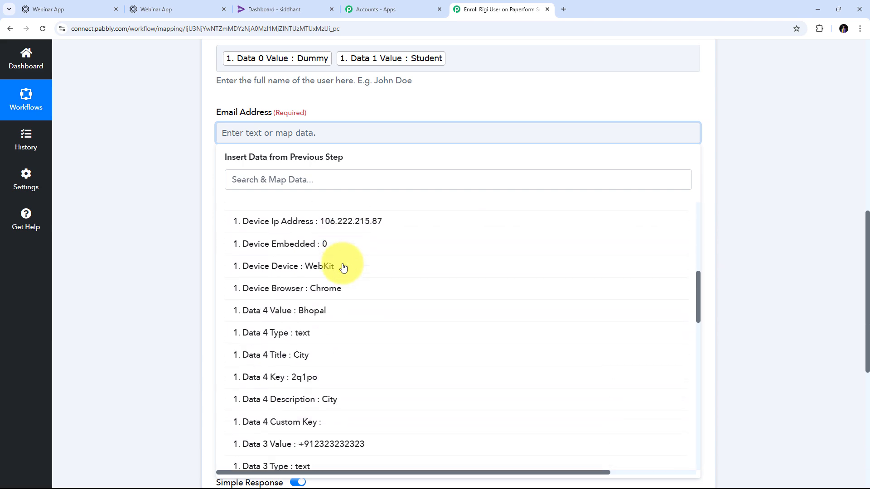
scroll(343, 268, down, 6)
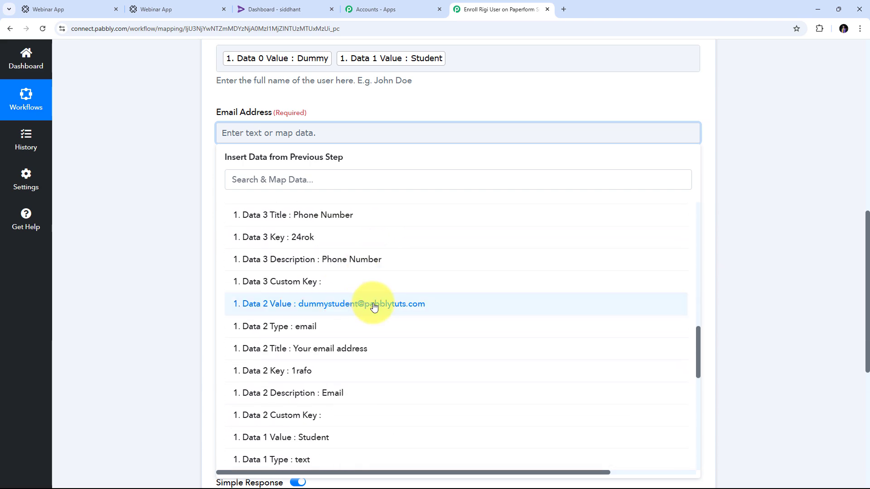
click(374, 307)
click(111, 127)
- Map Phone Number to the submitted Paperform phone value
click(257, 170)
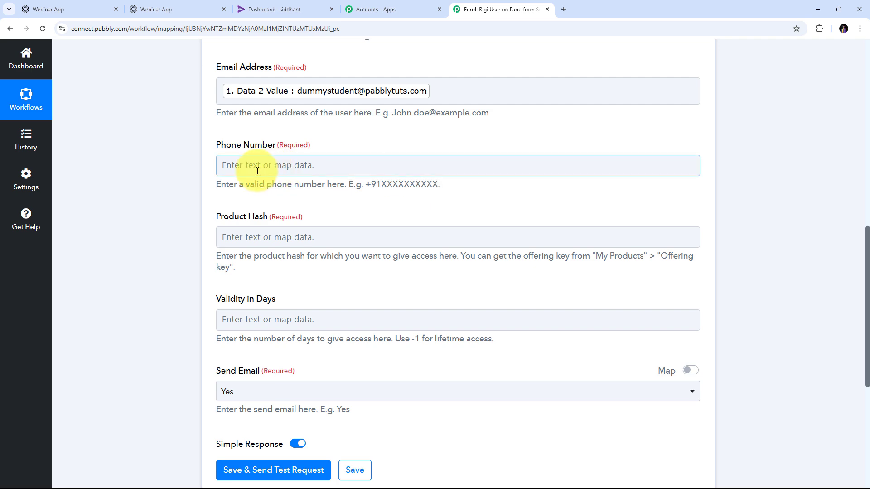
click(257, 170)
click(347, 247)
scroll(430, 337, down, 5)
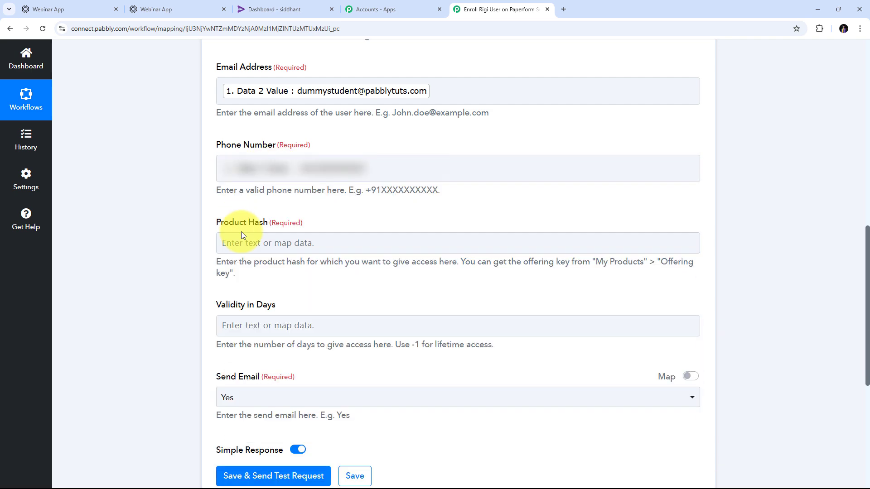
click(234, 240)
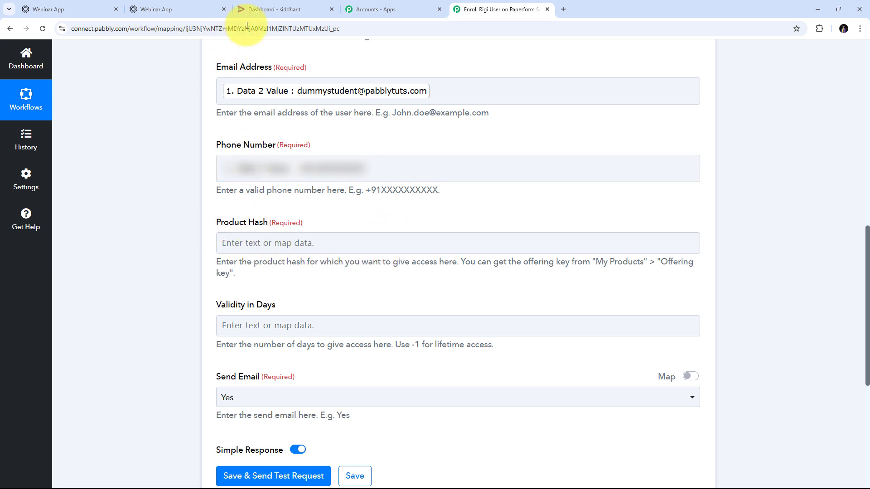
- Copy the PHP Programming course's offering key from Rigi's course list, then return to Pabbly
click(282, 9)
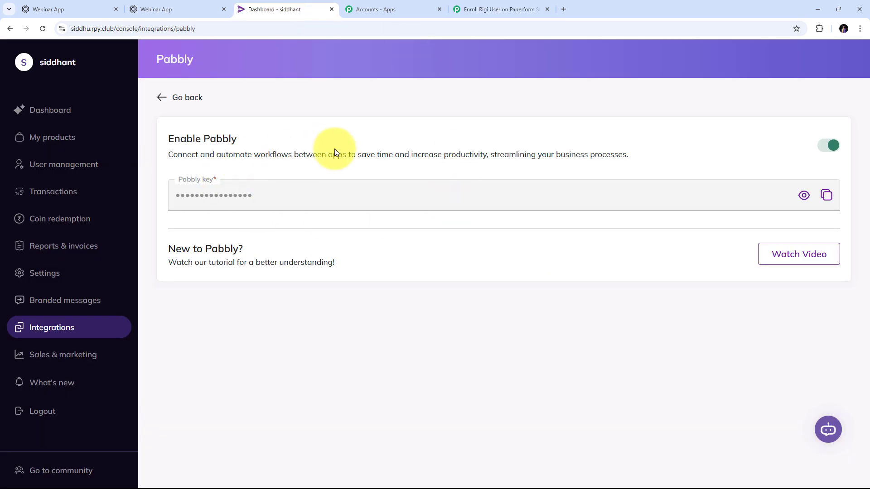
click(49, 137)
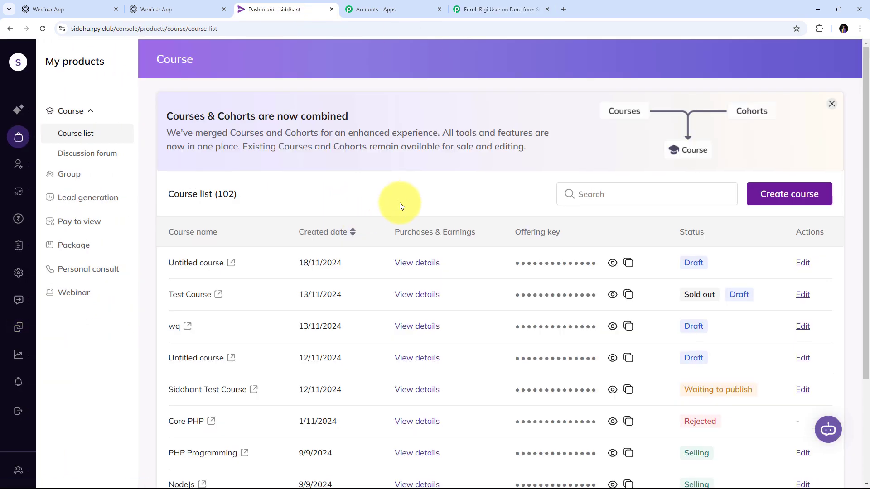
scroll(404, 207, down, 3)
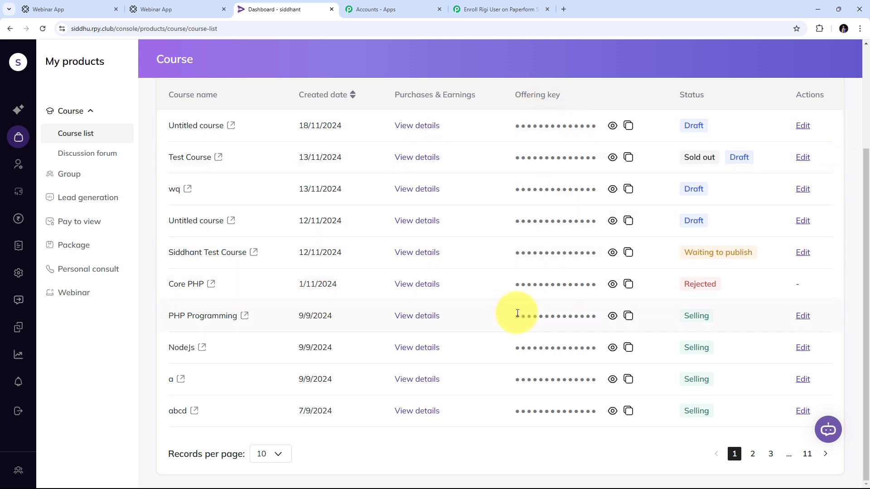
click(613, 317)
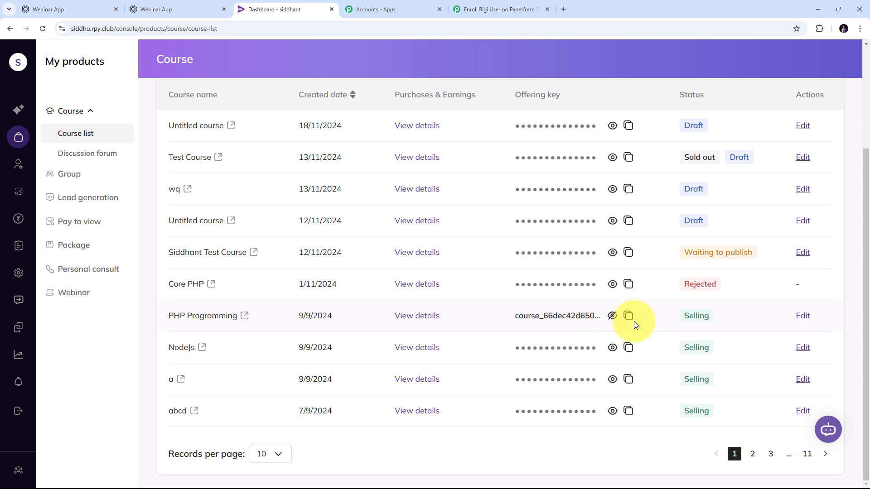
click(629, 320)
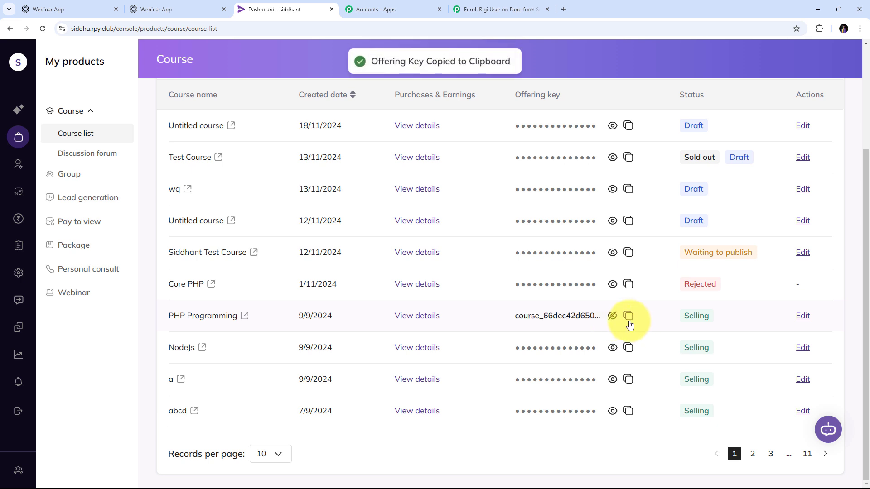
click(480, 10)
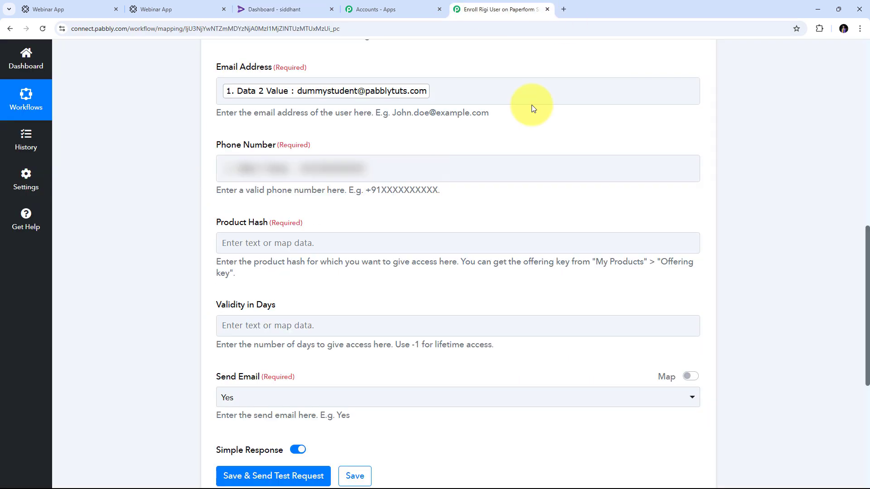
- Paste the copied PHP Programming offering key into Product Hash
click(242, 244)
right_click(242, 244)
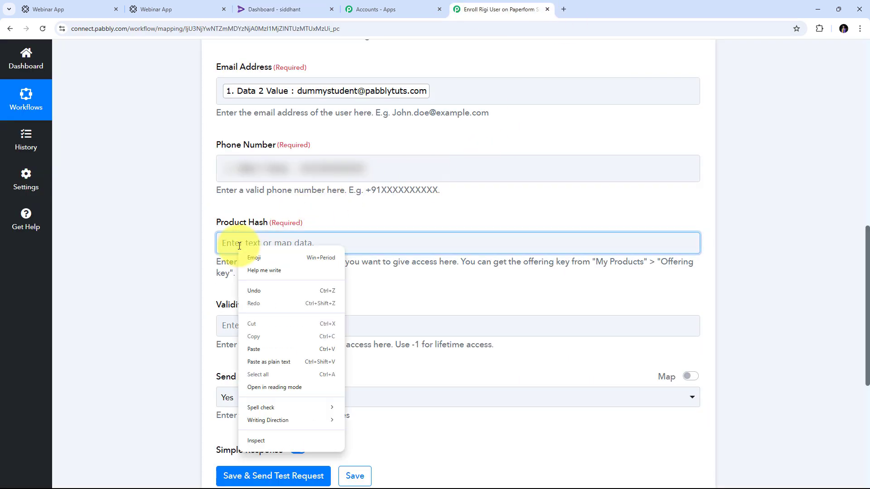
click(254, 349)
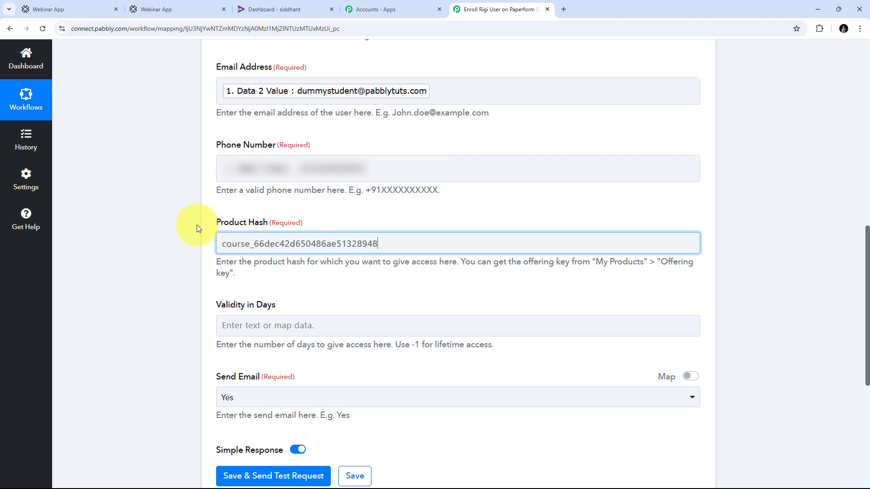
- Set Validity in Days to -1
scroll(365, 244, down, 2)
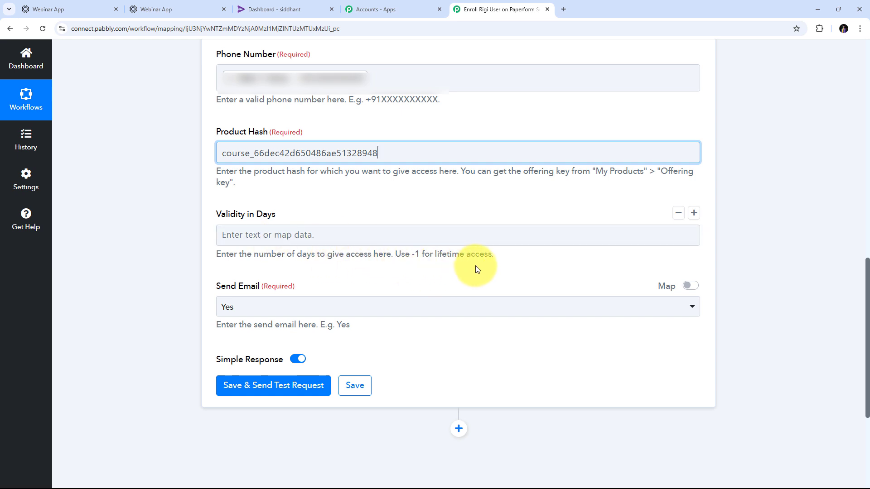
click(262, 242)
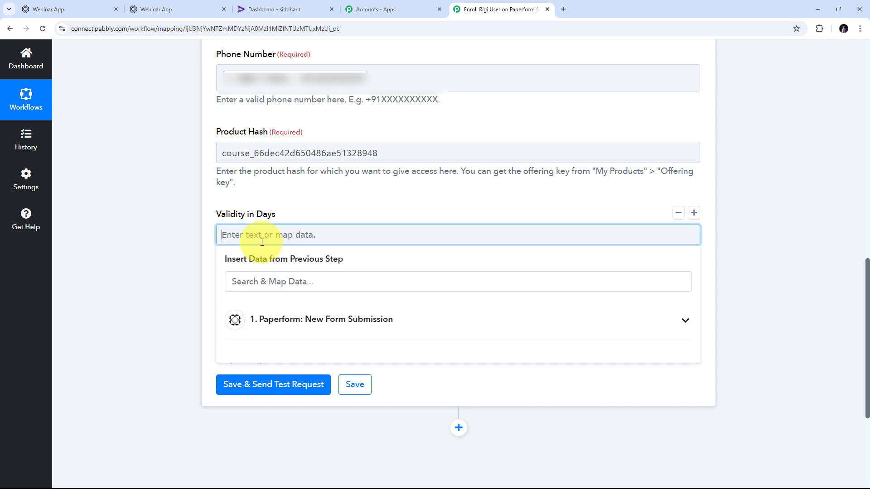
text(-1)
click(245, 215)
scroll(245, 216, down, 2)
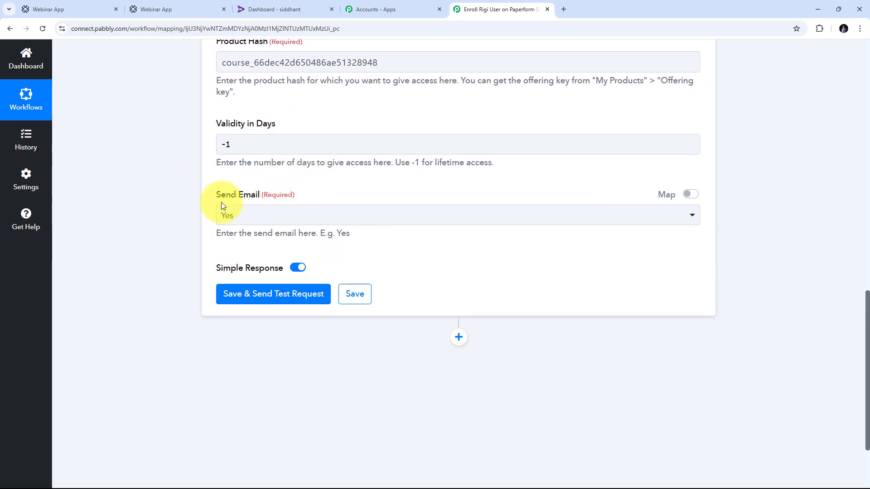
- Keep Send Email set to Yes
click(247, 221)
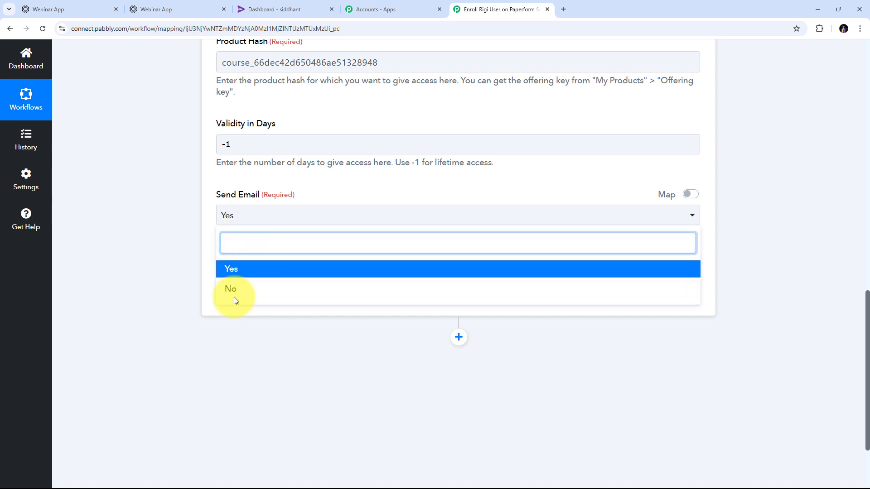
click(254, 270)
scroll(392, 248, up, 6)
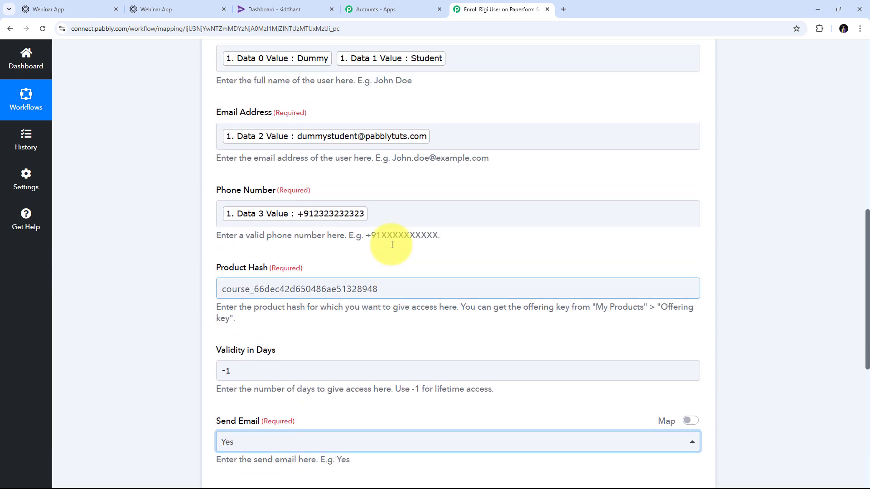
scroll(392, 248, down, 3)
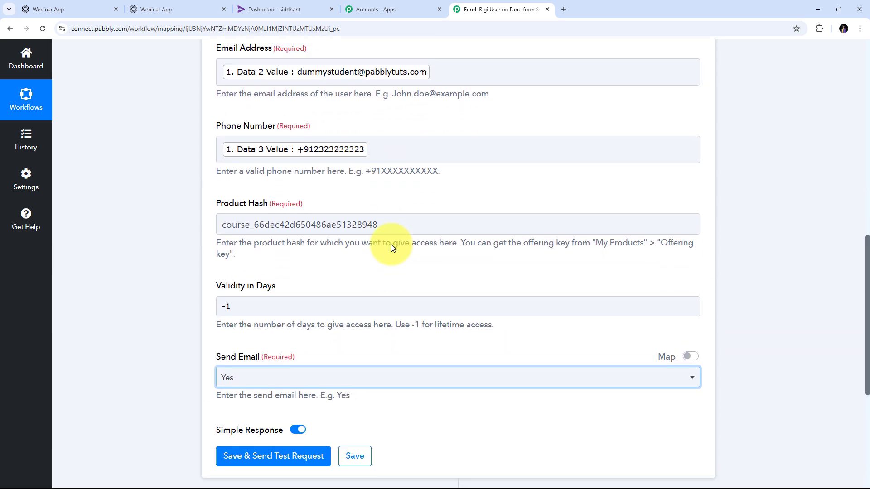
scroll(390, 244, up, 4)
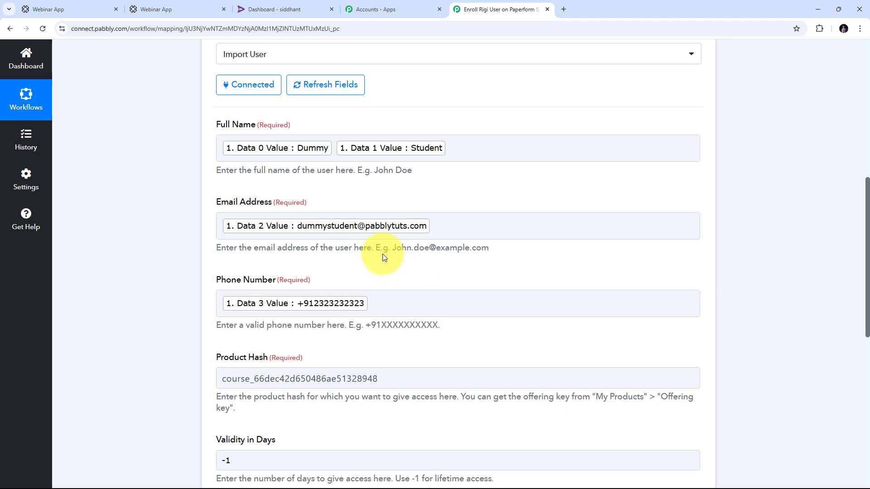
- Save and test the Rigi Import User action, confirming a Success message with HTTP/2 200
scroll(378, 200, down, 7)
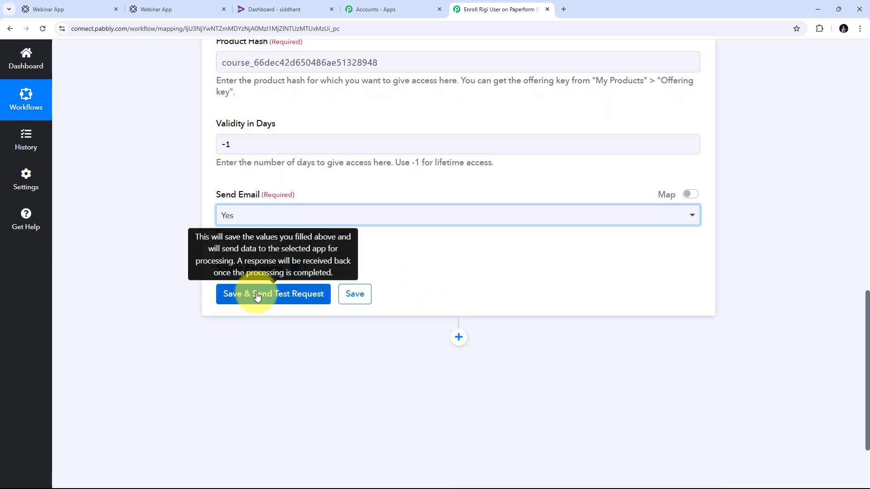
click(270, 297)
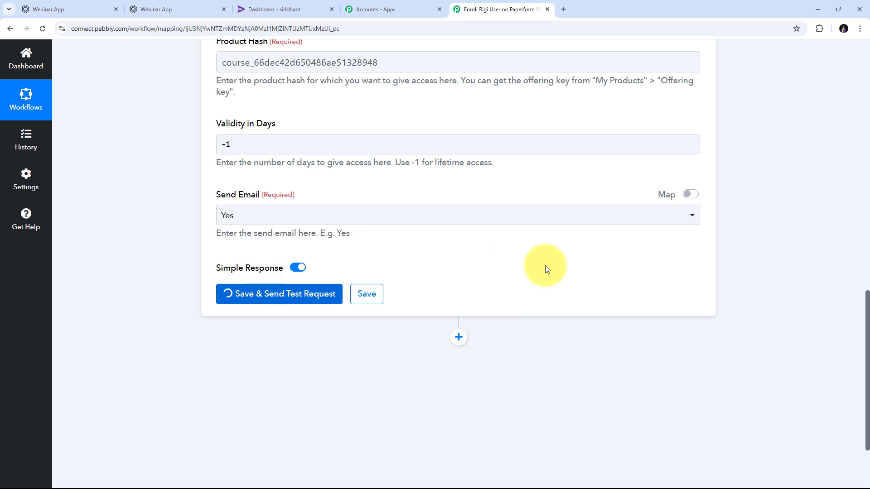
scroll(789, 254, down, 3)
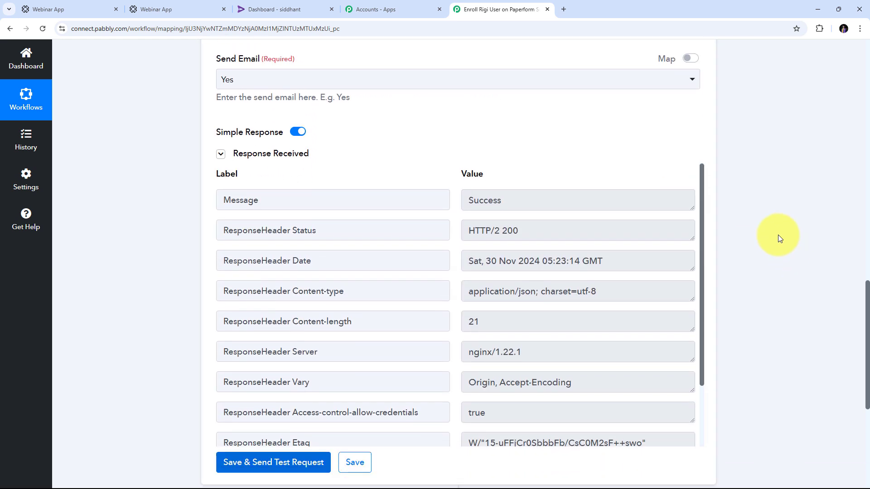
scroll(517, 276, down, 2)
scroll(517, 276, up, 3)
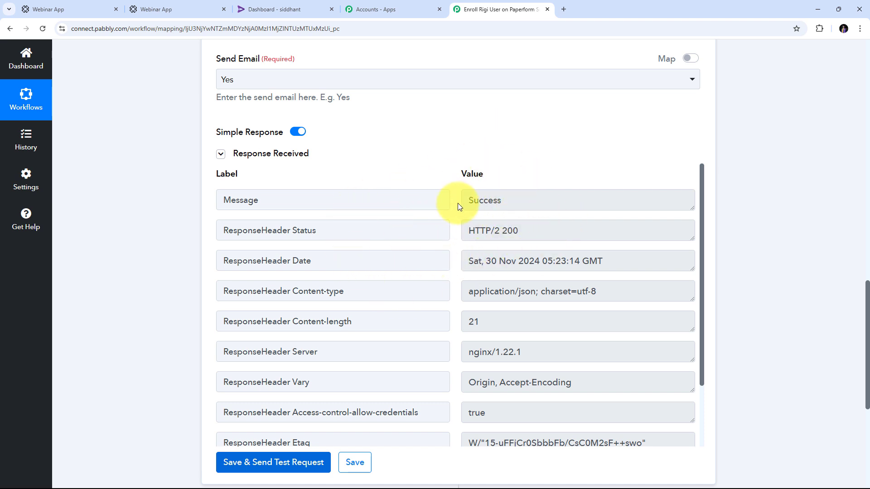
- Open Rigi's User management list and begin searching by the test student's phone number
click(280, 9)
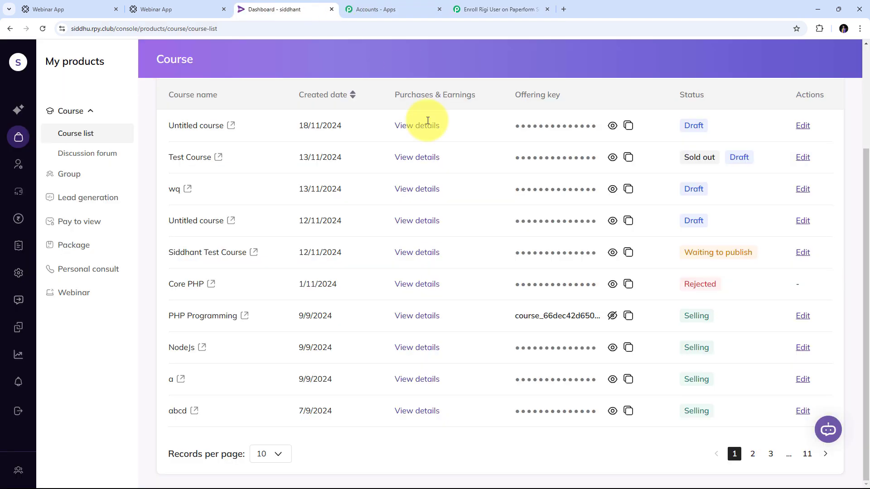
click(18, 165)
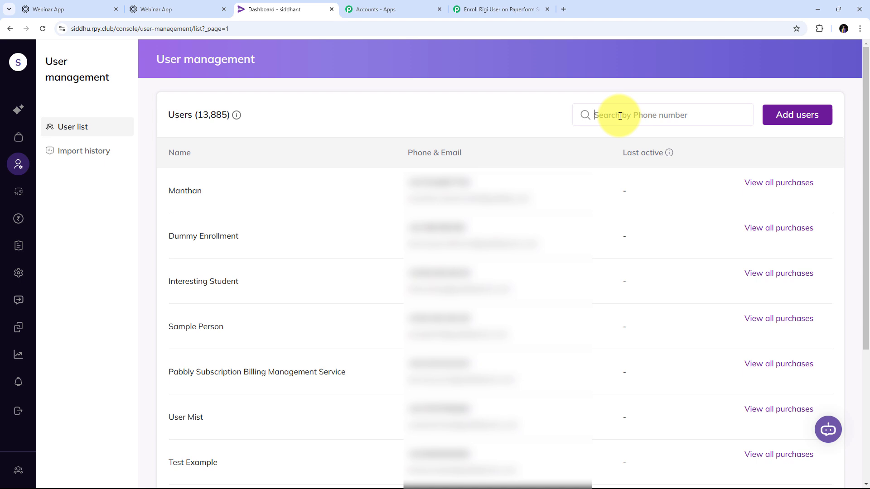
text(+91)
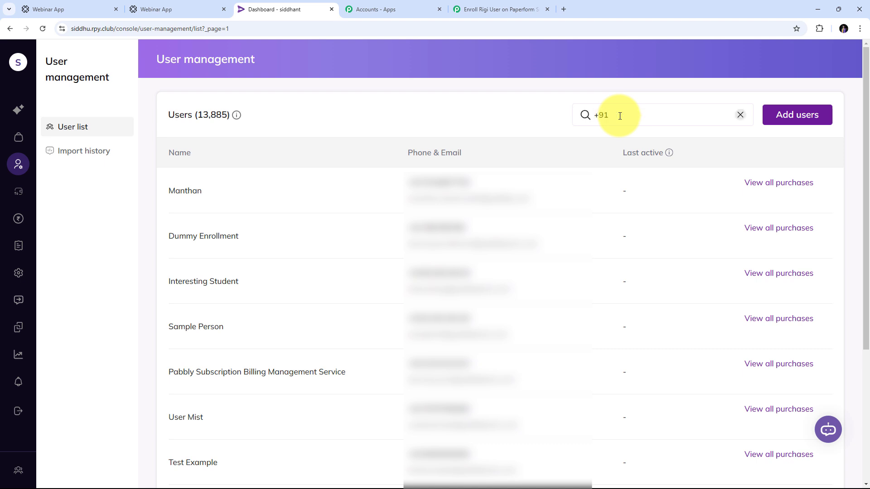
text(987654)
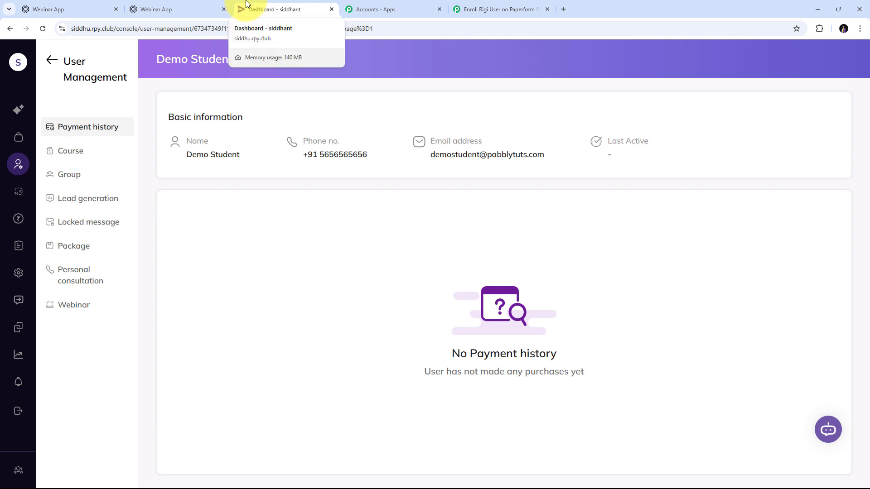
- Back in the workflow, collapse the Rigi Import User action beneath the Paperform New Form Submission trigger
click(493, 9)
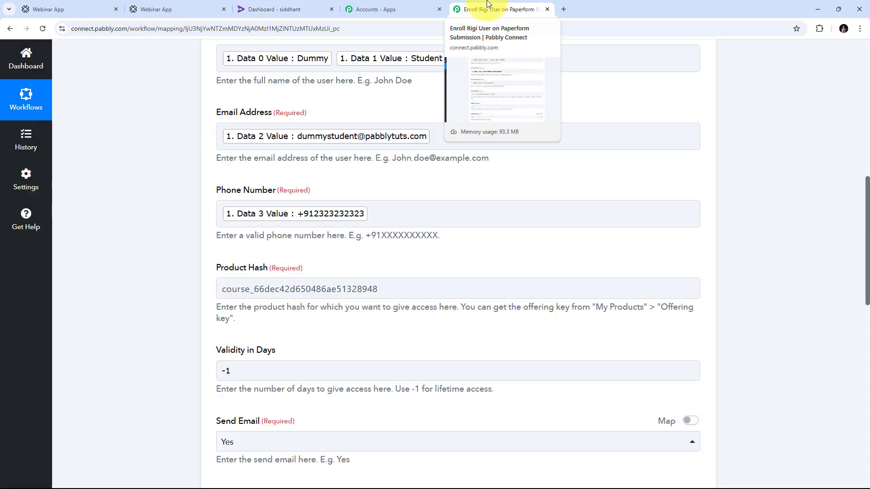
scroll(497, 91, up, 2)
scroll(497, 88, up, 10)
click(697, 326)
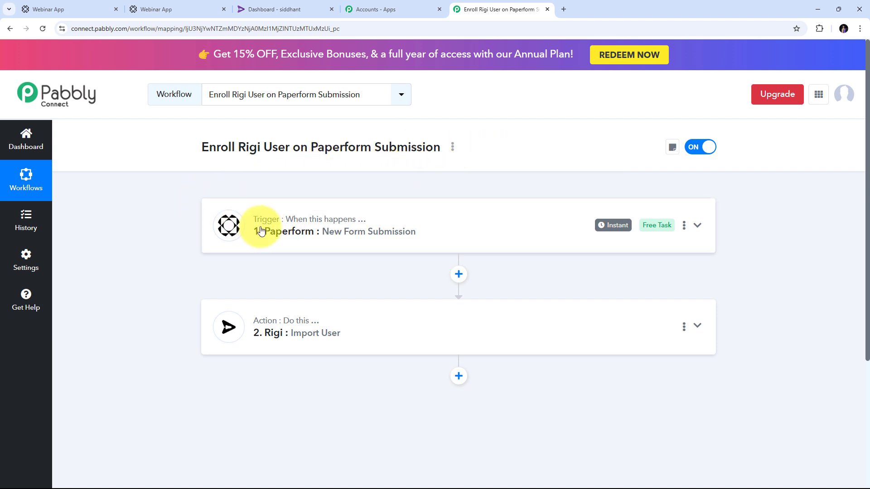
mouse_move(264, 225)
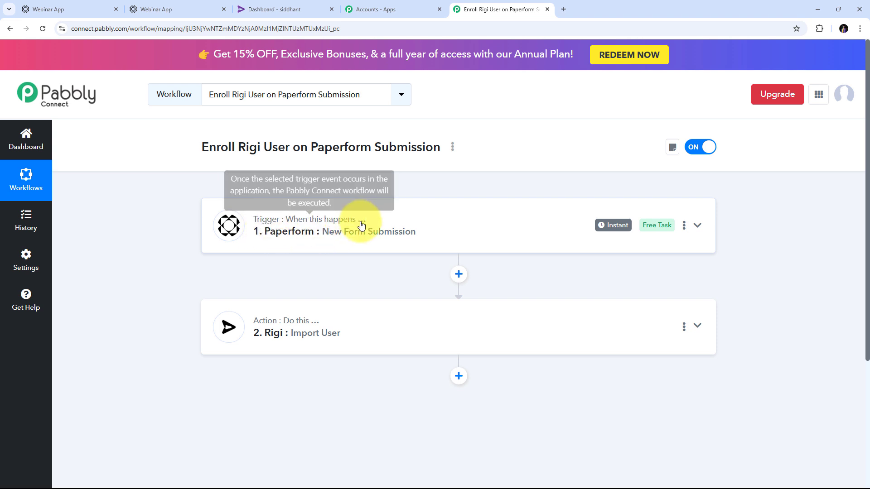
scroll(253, 253, down, 1)
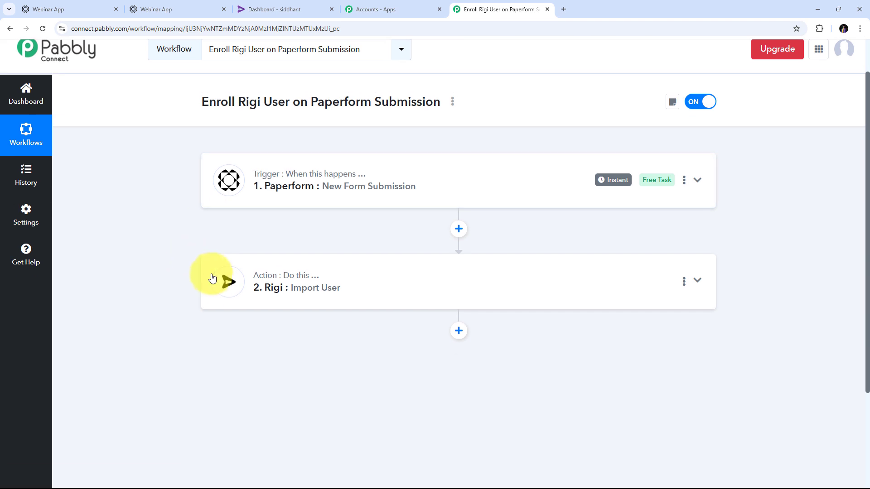
scroll(213, 278, up, 1)
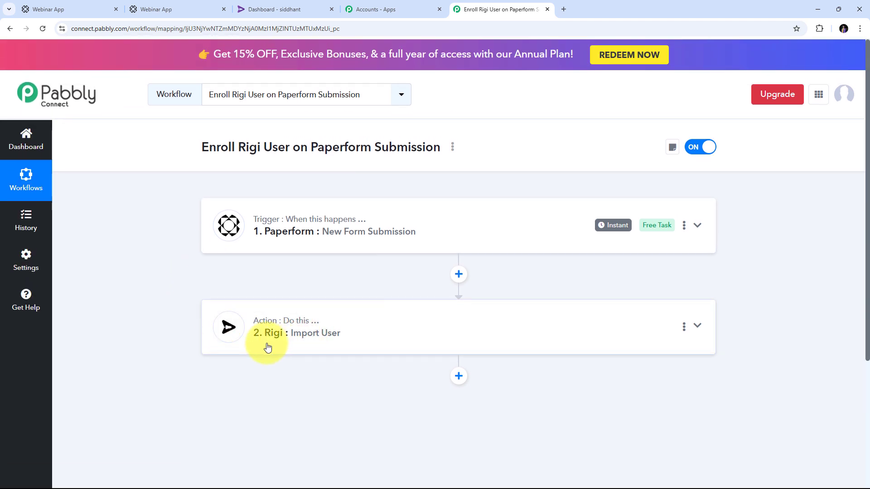